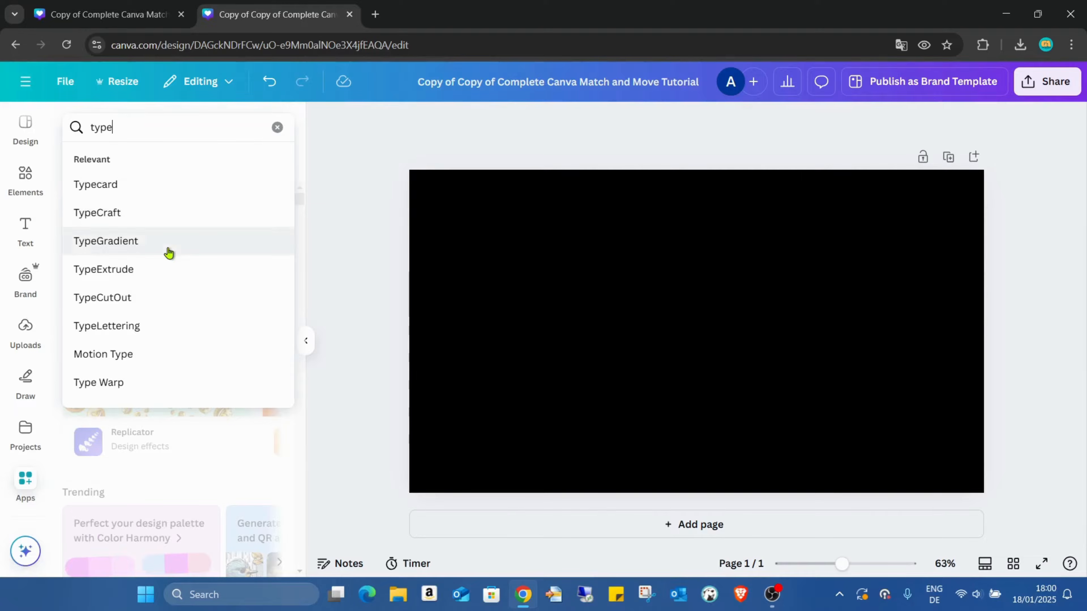
# Open the TypeGradient app and replace its main text with CANVA and TEACHER on two separate lines
pyautogui.click(169, 250)
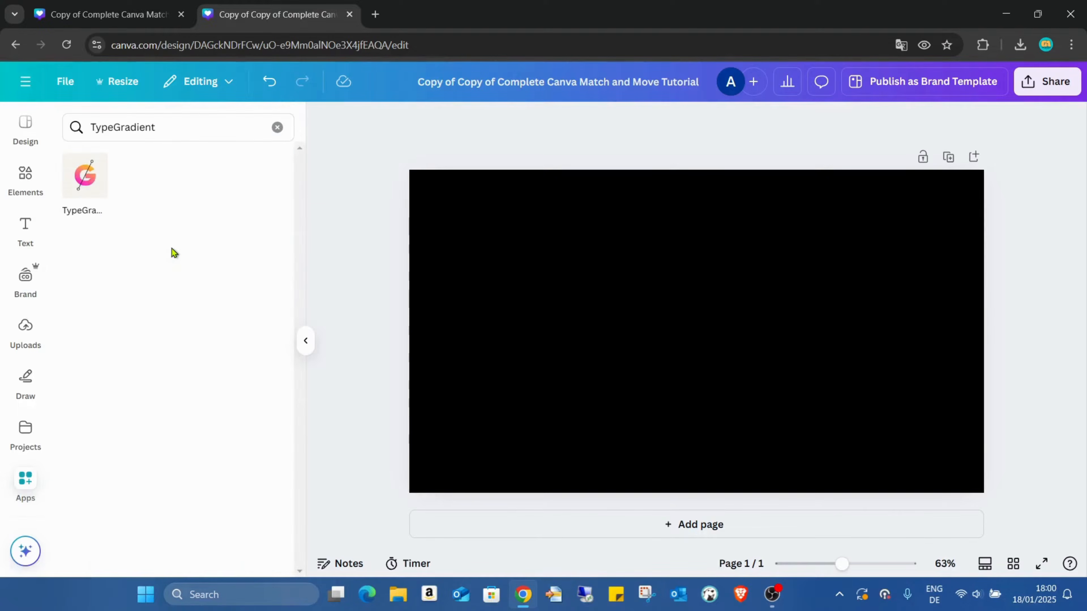
pyautogui.click(95, 176)
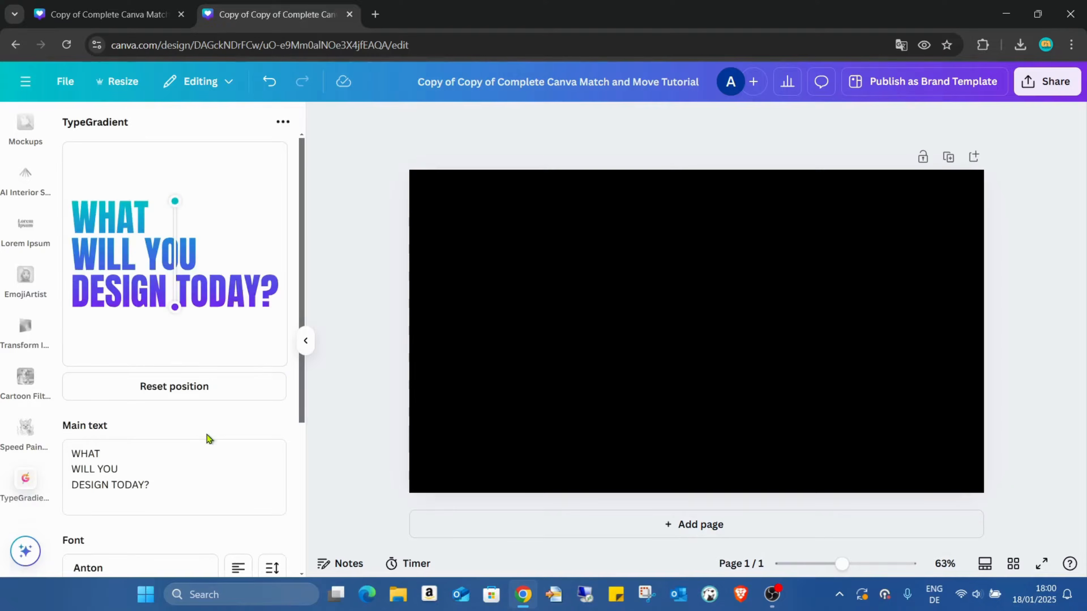
pyautogui.moveTo(206, 483); pyautogui.dragTo(83, 434)
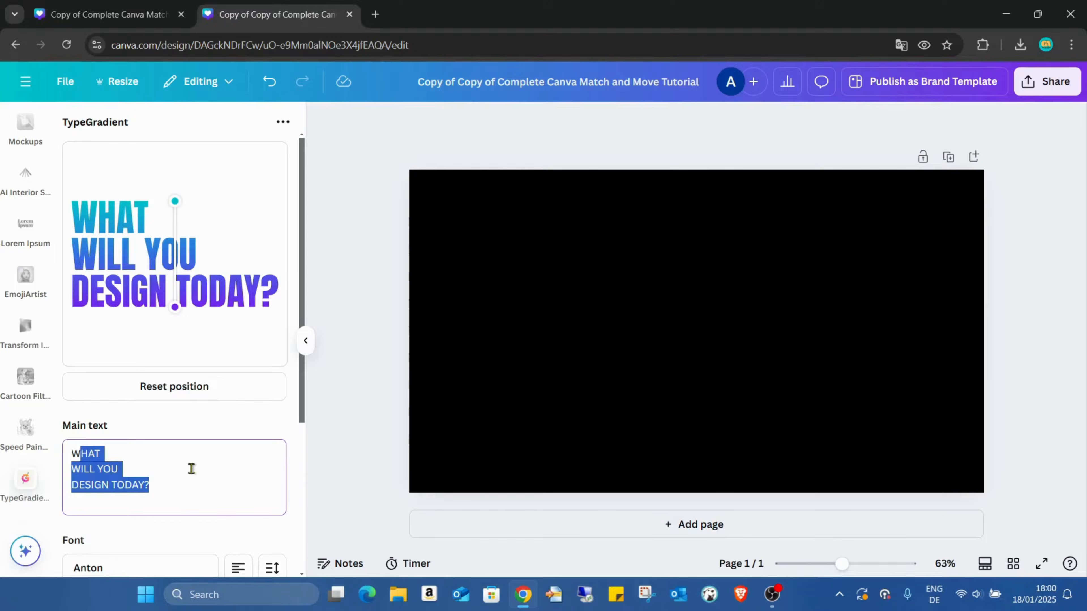
pyautogui.hotkey('ctrl', 'a')
pyautogui.press('BackSpace')
pyautogui.write('CA')
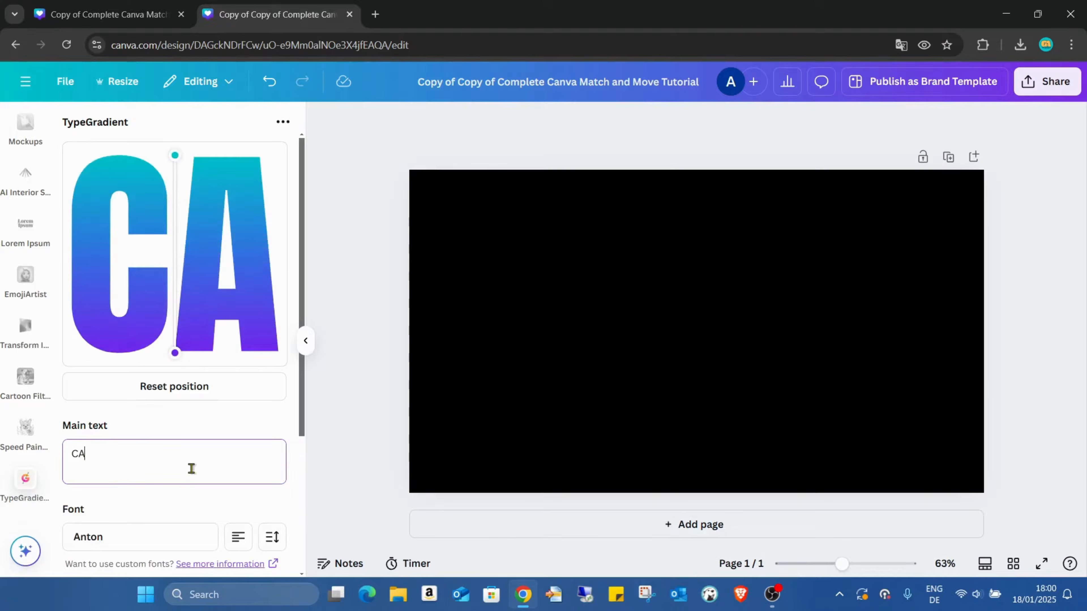
pyautogui.write('NVA')
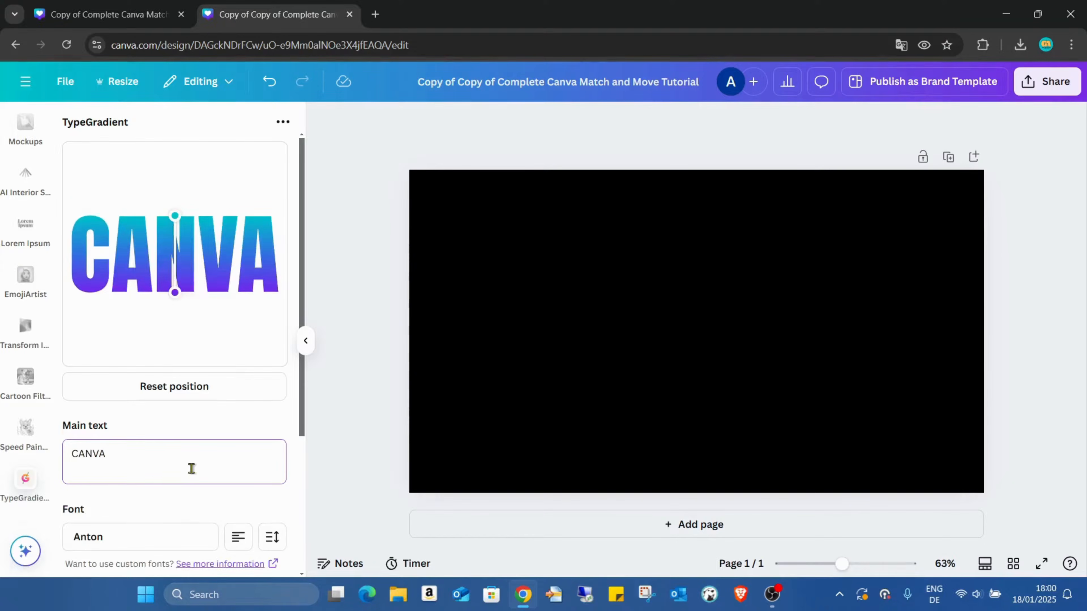
pyautogui.press('Return')
pyautogui.write('TEACGH')
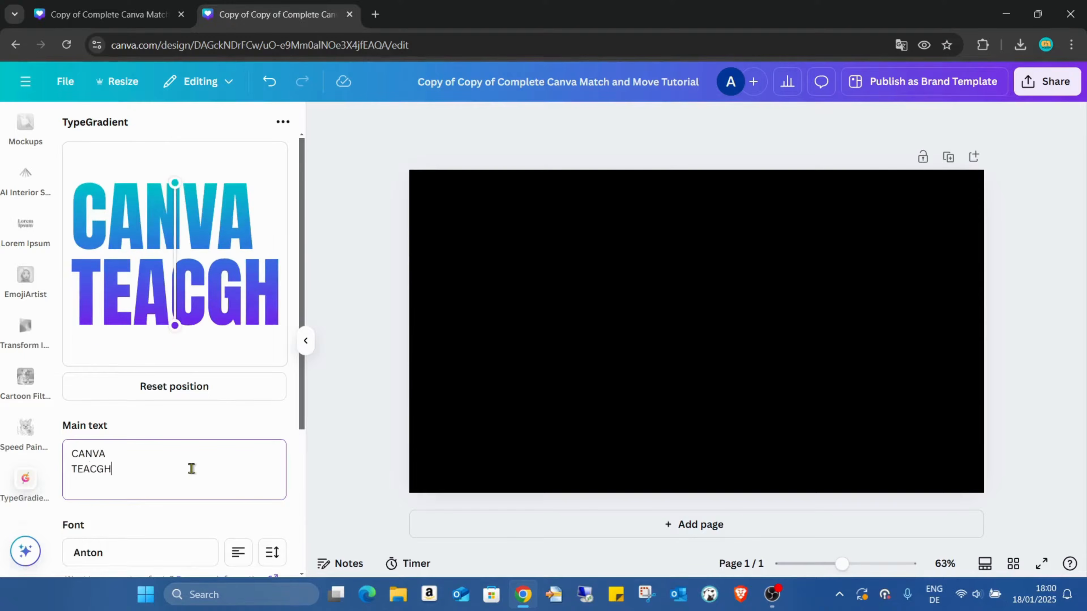
pyautogui.press('BackSpace')
pyautogui.press('BackSpace')
pyautogui.write('HER')
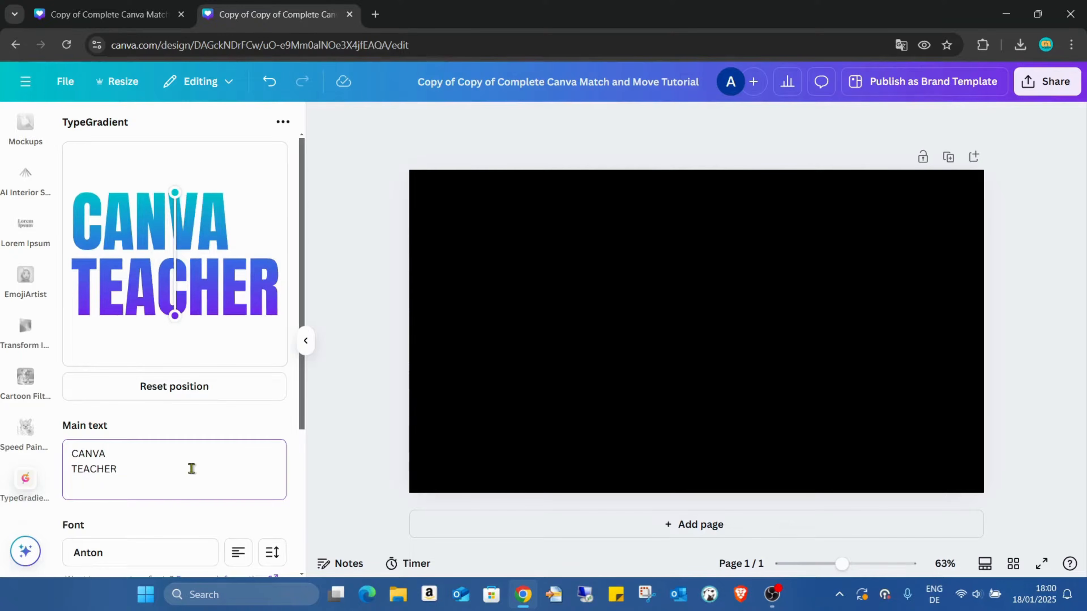
# Set the alignment of the two-line gradient text to centered
pyautogui.scroll(-3, 252, 405)
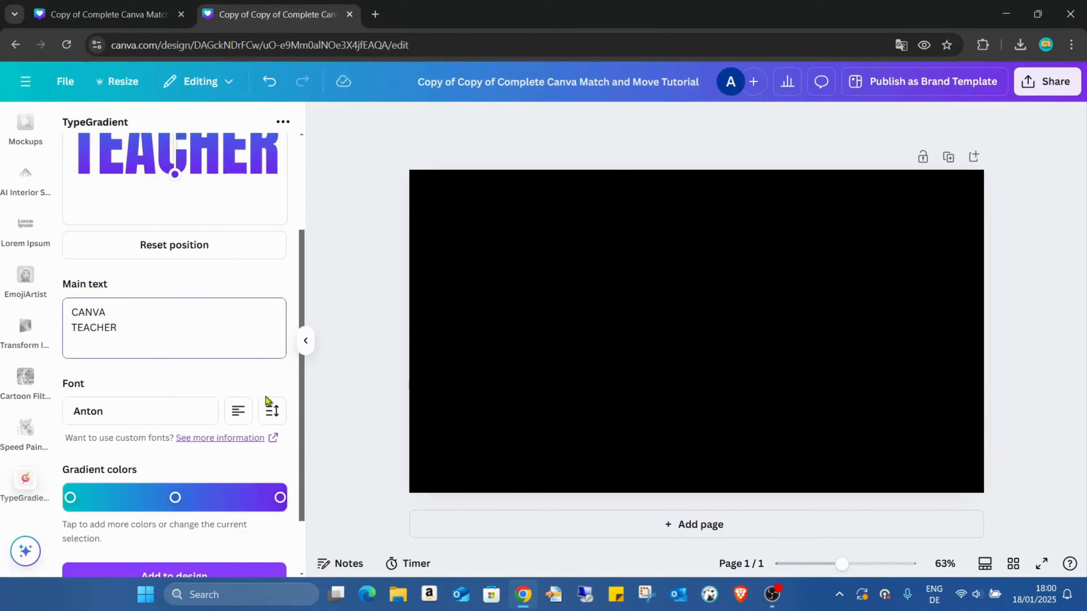
pyautogui.scroll(3, 274, 309)
pyautogui.scroll(-5, 274, 309)
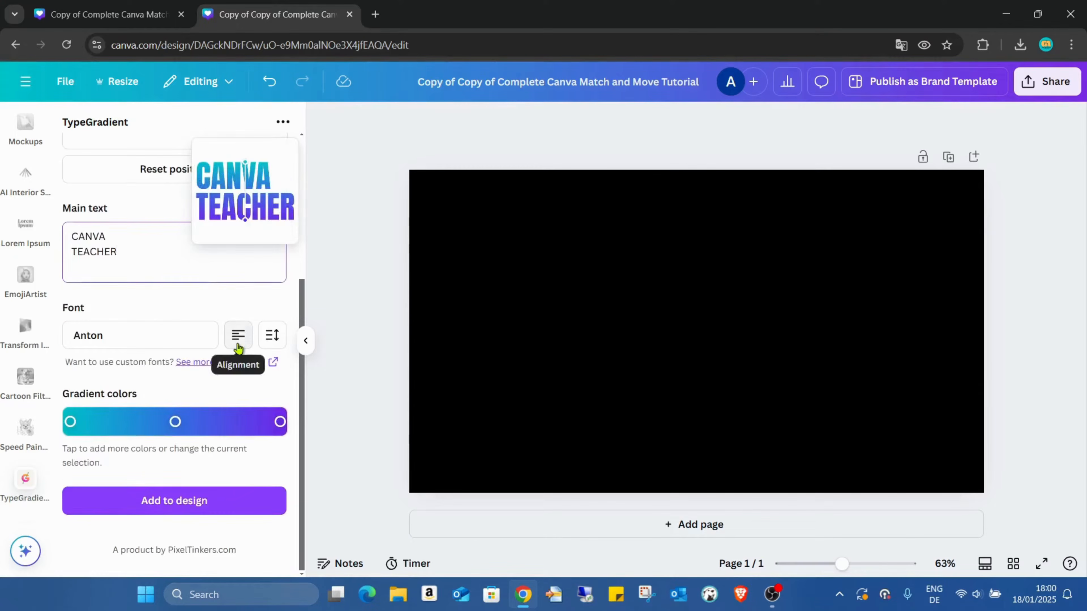
pyautogui.click(238, 336)
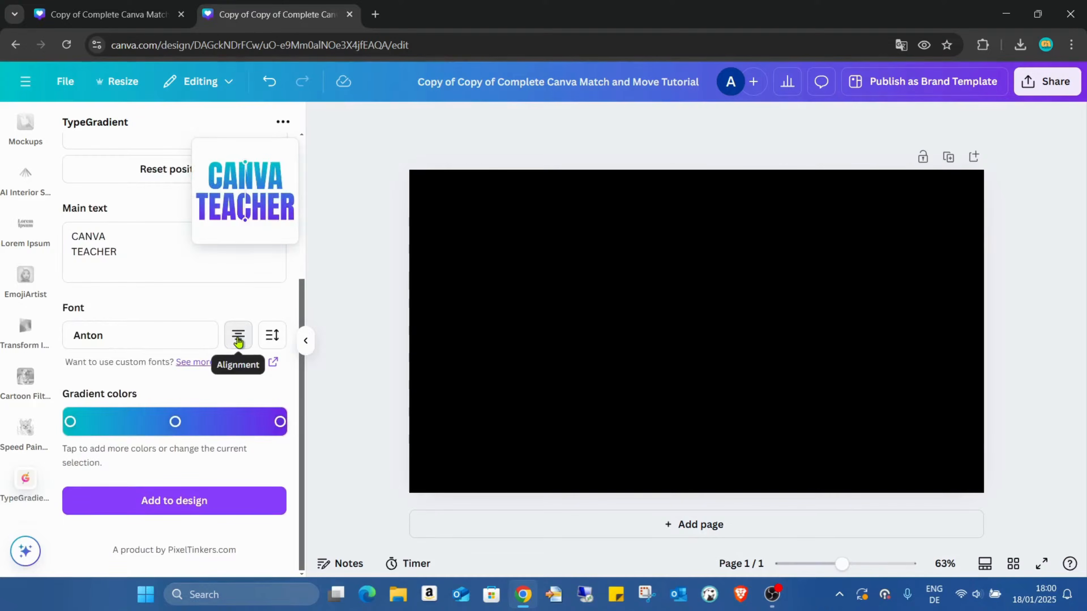
# Change the gradient text's font to Bevan Regular and return to the text settings
pyautogui.scroll(2, 235, 345)
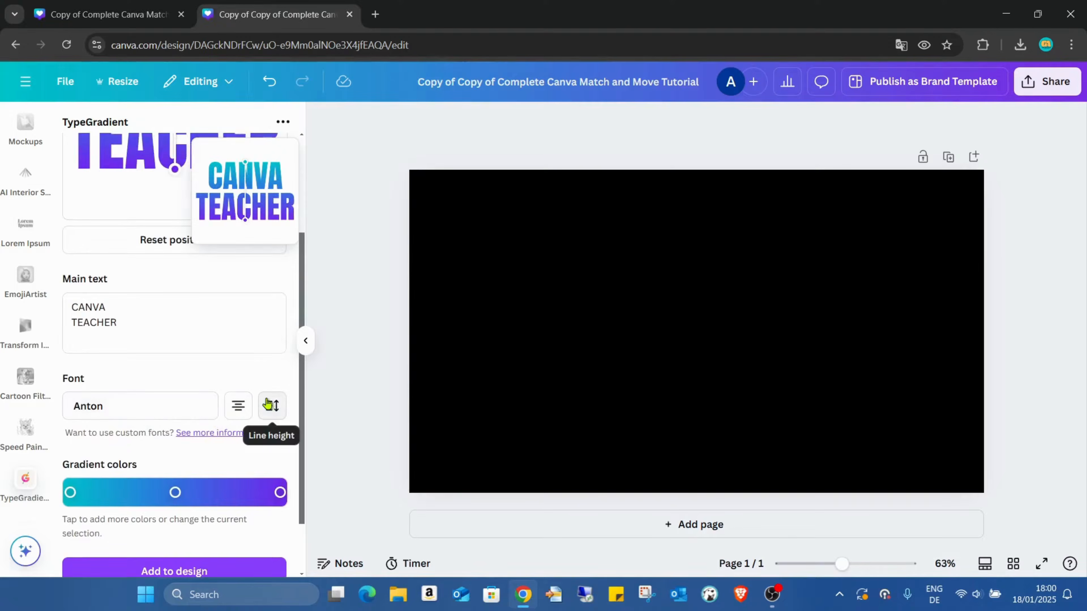
pyautogui.click(178, 409)
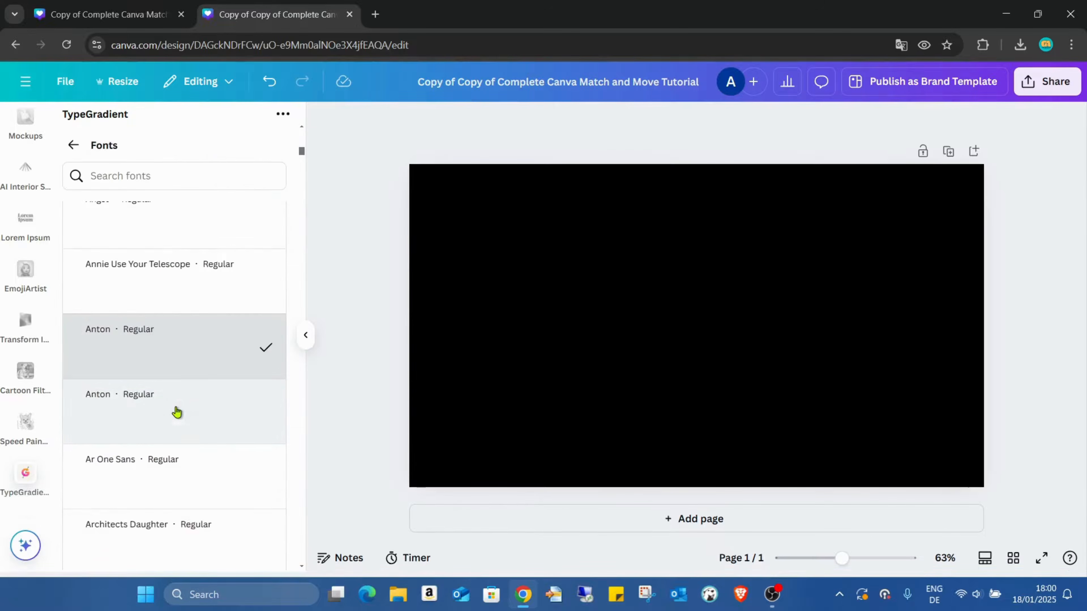
pyautogui.scroll(-10, 211, 338)
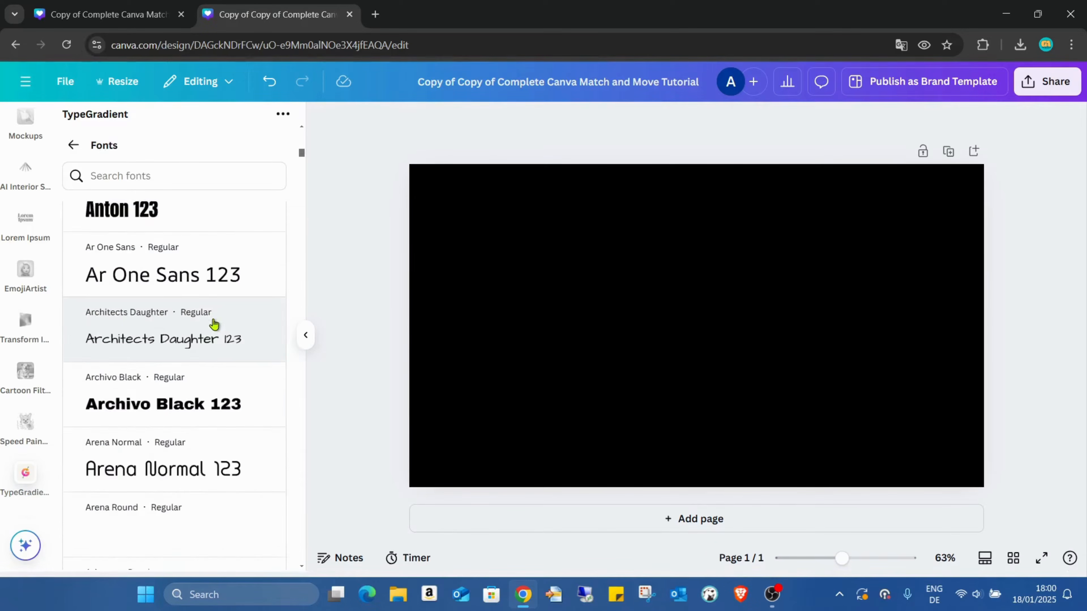
pyautogui.scroll(-10, 210, 326)
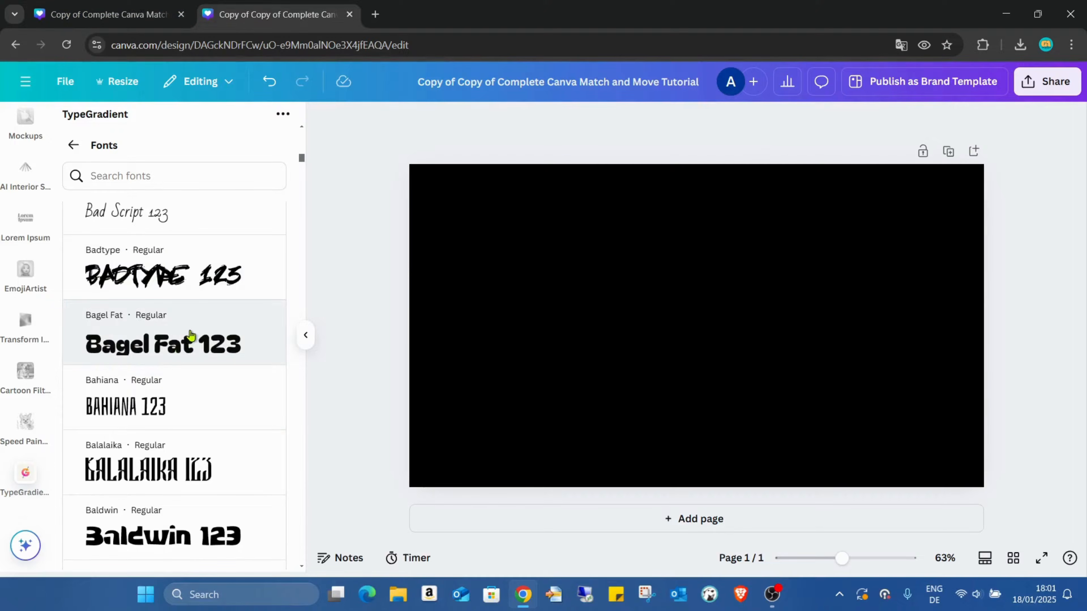
pyautogui.scroll(-3, 255, 274)
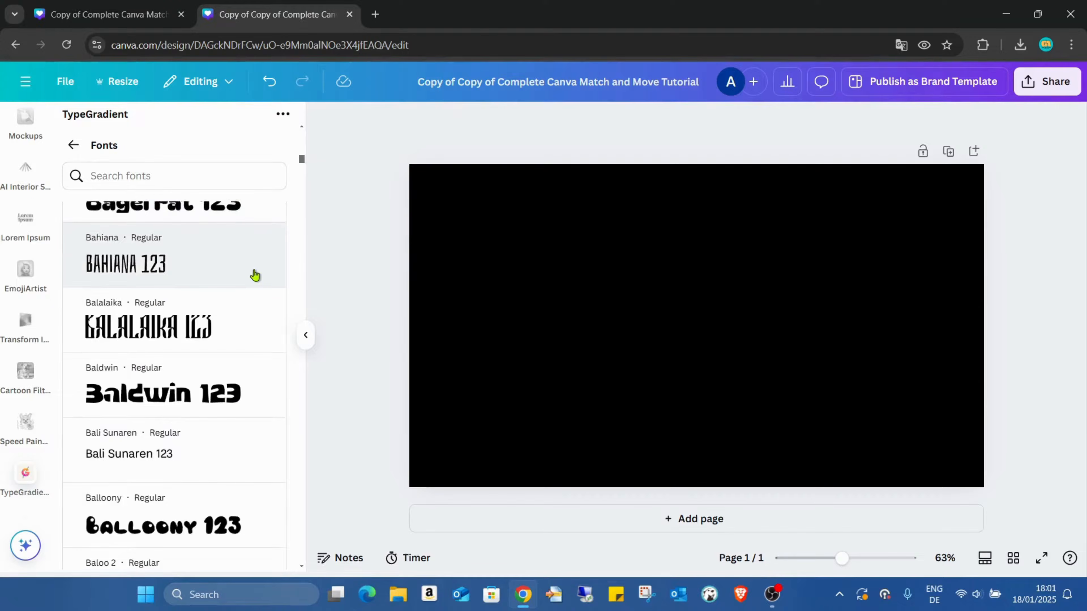
pyautogui.scroll(-3, 255, 276)
pyautogui.scroll(-4, 255, 276)
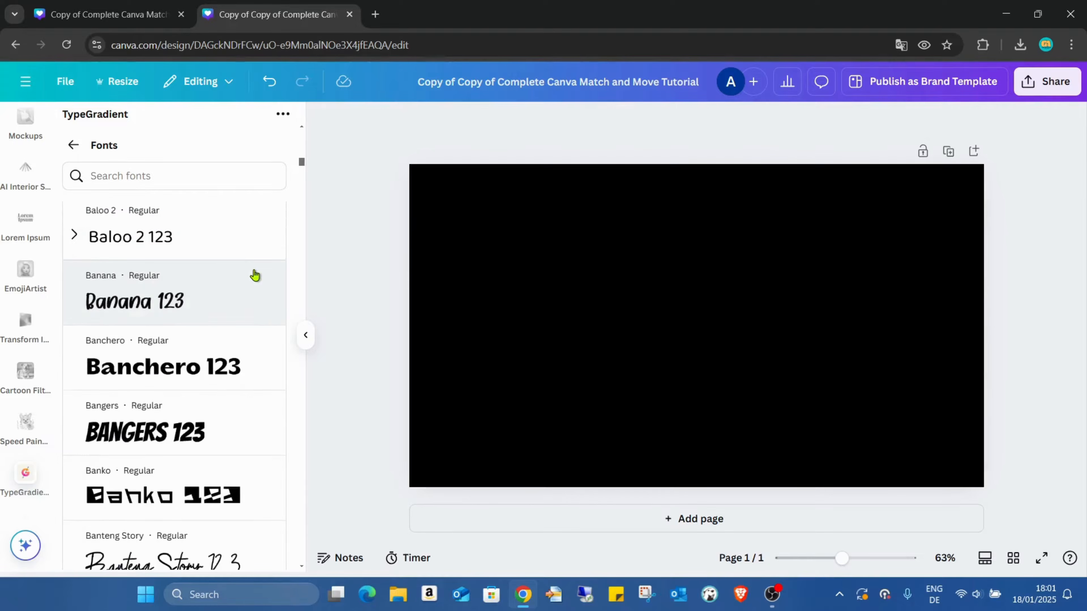
pyautogui.scroll(-3, 255, 275)
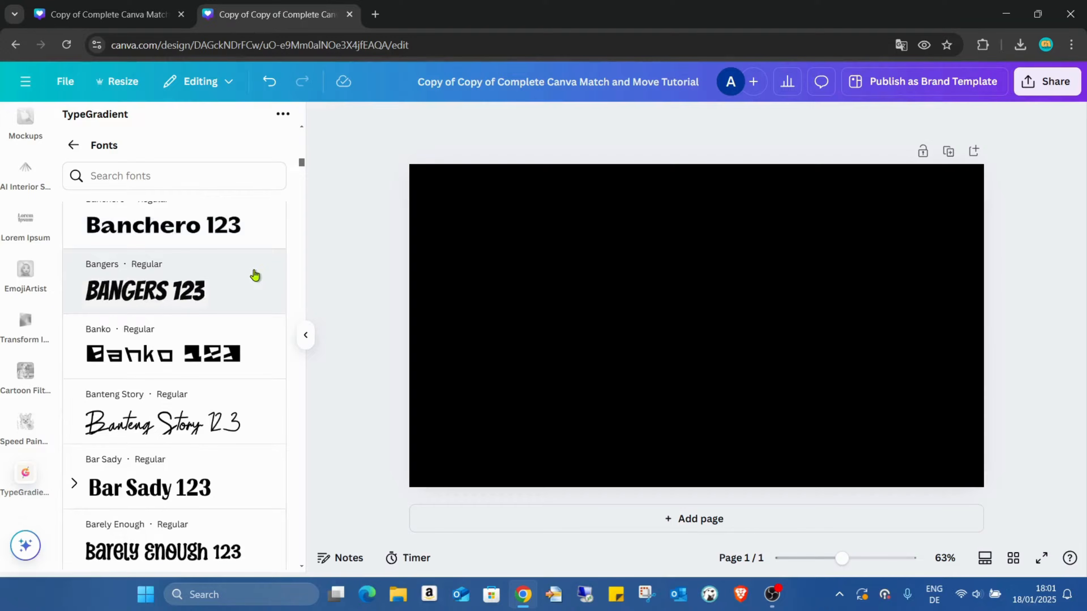
pyautogui.scroll(-3, 255, 276)
pyautogui.scroll(-4, 255, 276)
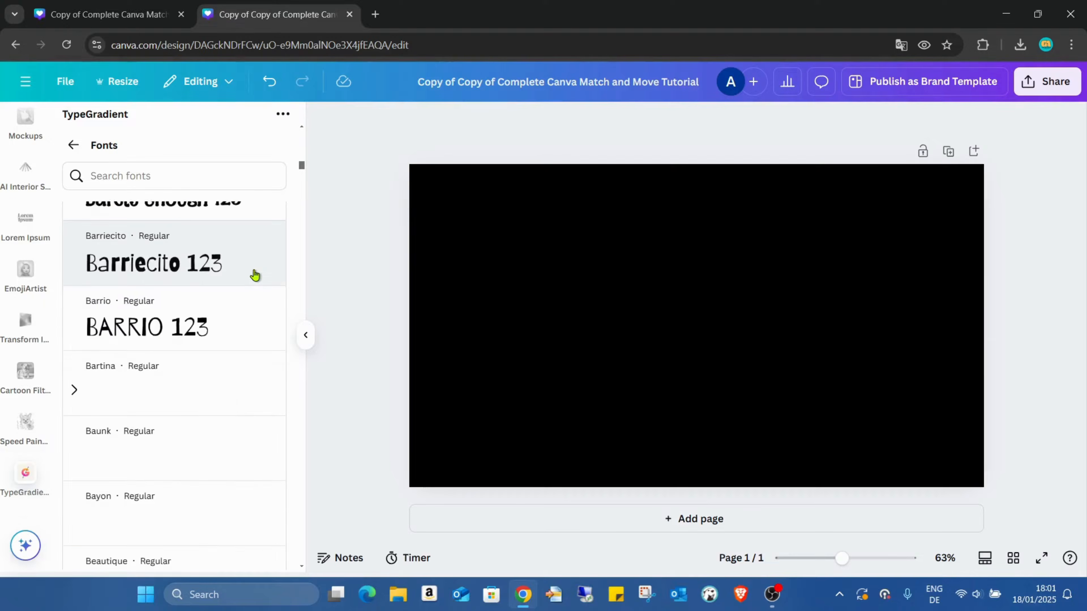
pyautogui.scroll(-3, 255, 275)
pyautogui.scroll(-6, 255, 276)
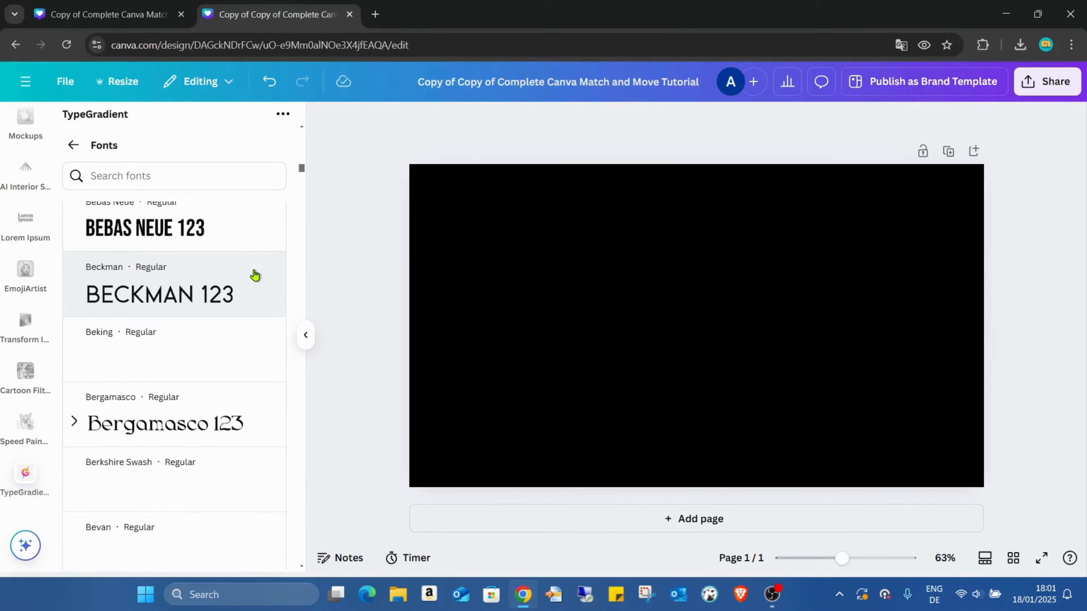
pyautogui.scroll(-6, 255, 276)
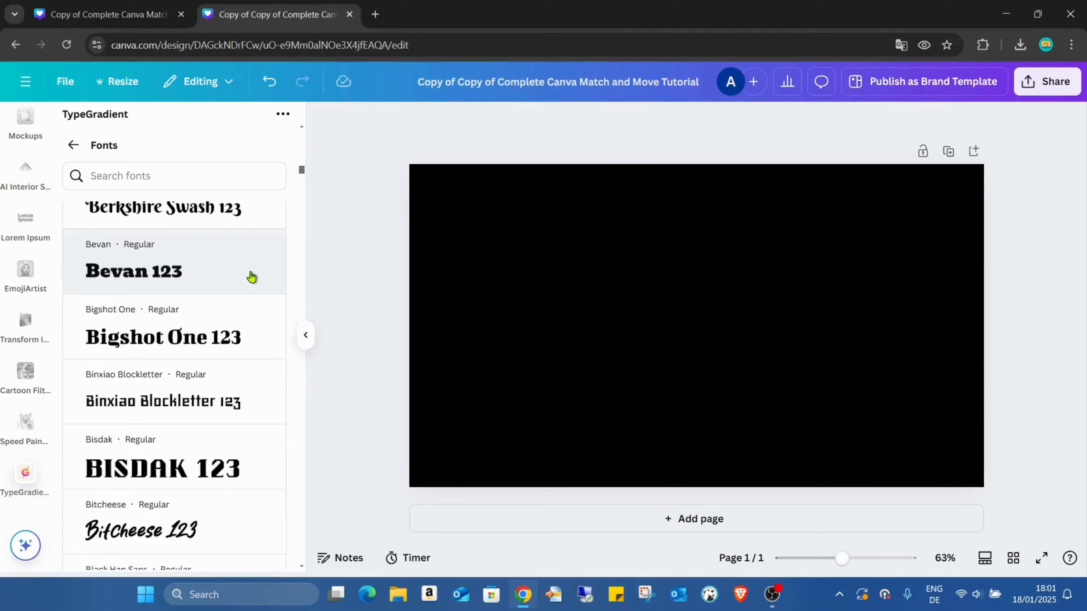
pyautogui.click(251, 277)
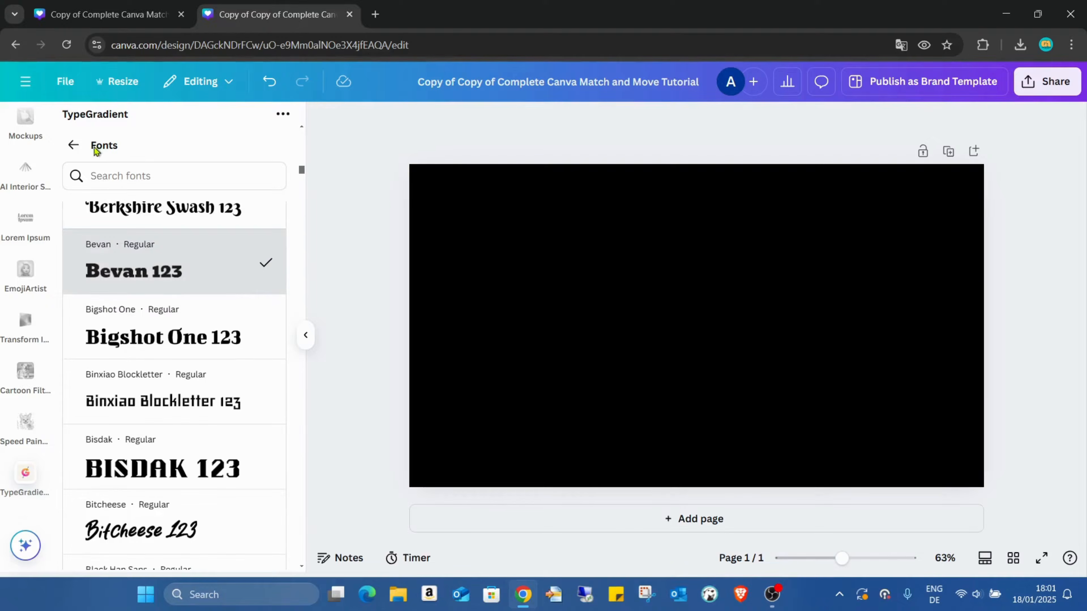
pyautogui.click(73, 145)
pyautogui.scroll(5, 165, 278)
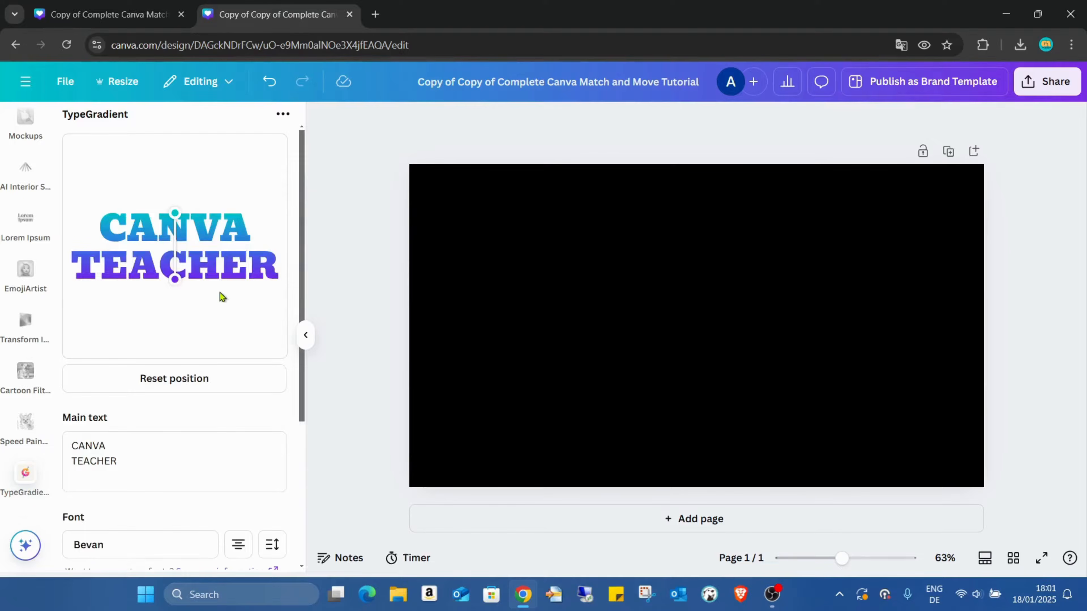
# Tighten the gradient text's line height to -3.6
pyautogui.scroll(-5, 219, 245)
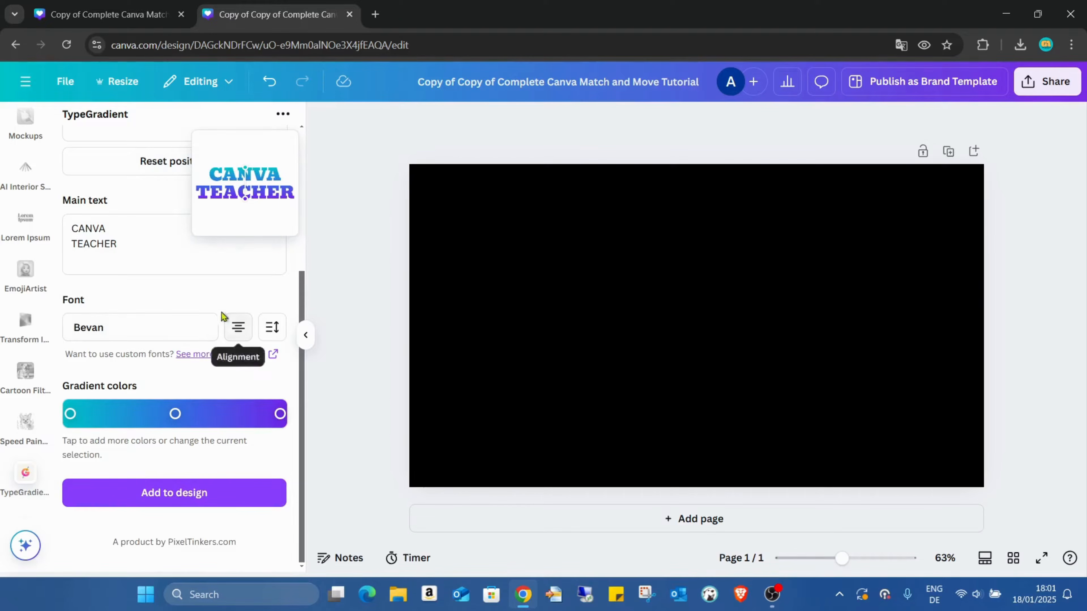
pyautogui.scroll(5, 234, 346)
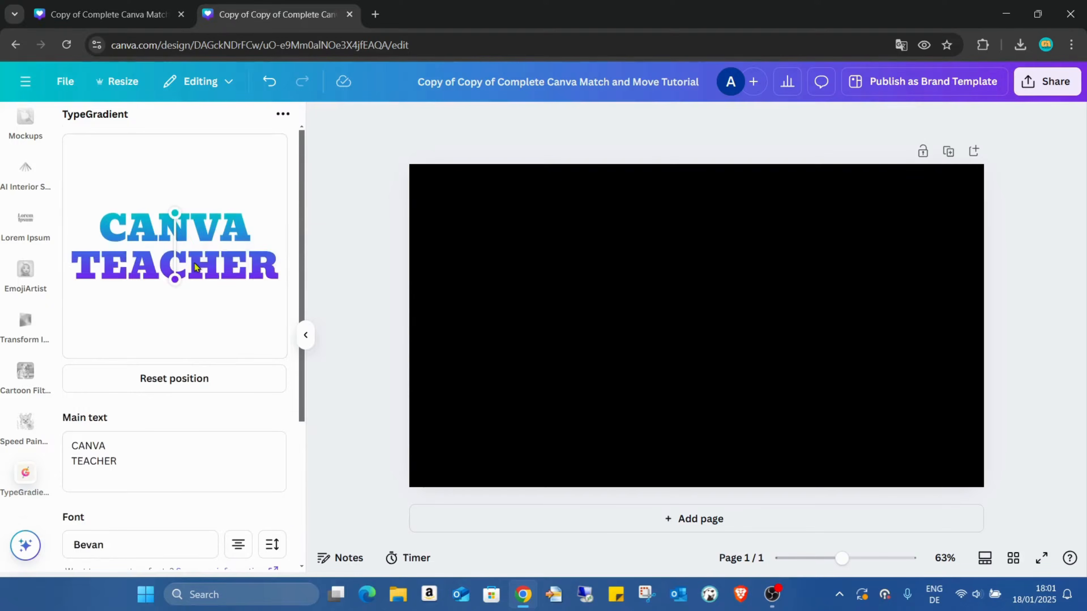
pyautogui.scroll(-3, 195, 267)
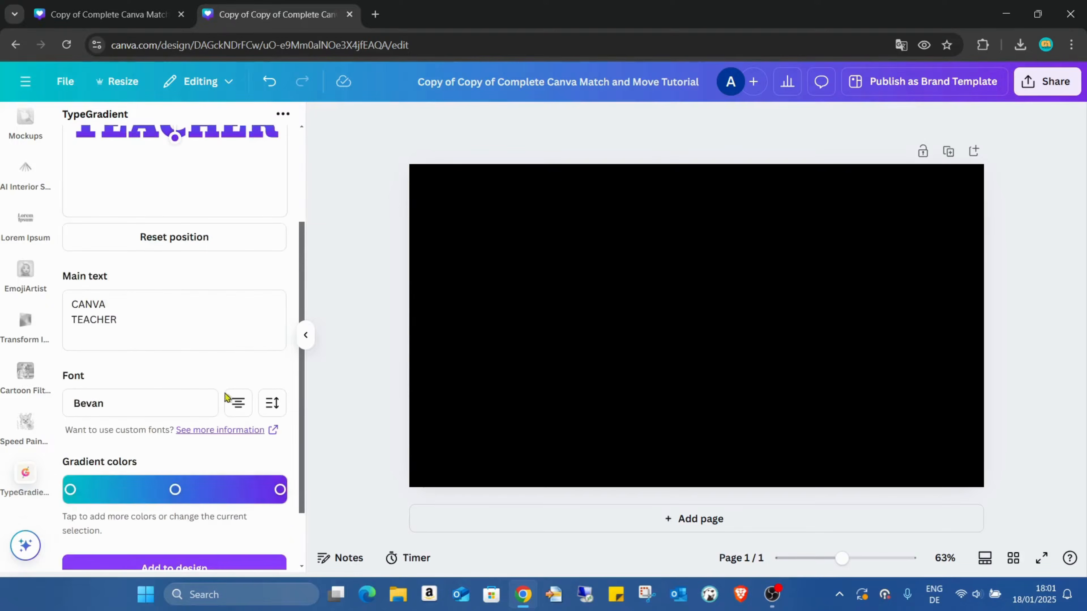
pyautogui.click(274, 403)
pyautogui.moveTo(190, 470); pyautogui.dragTo(165, 469)
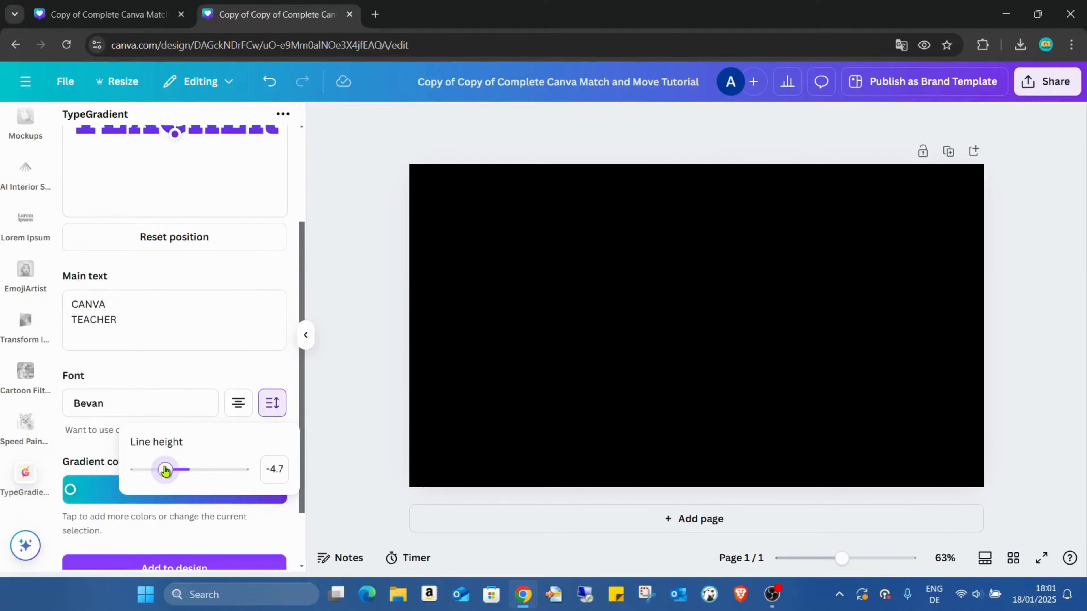
pyautogui.scroll(3, 185, 429)
pyautogui.scroll(-2, 185, 428)
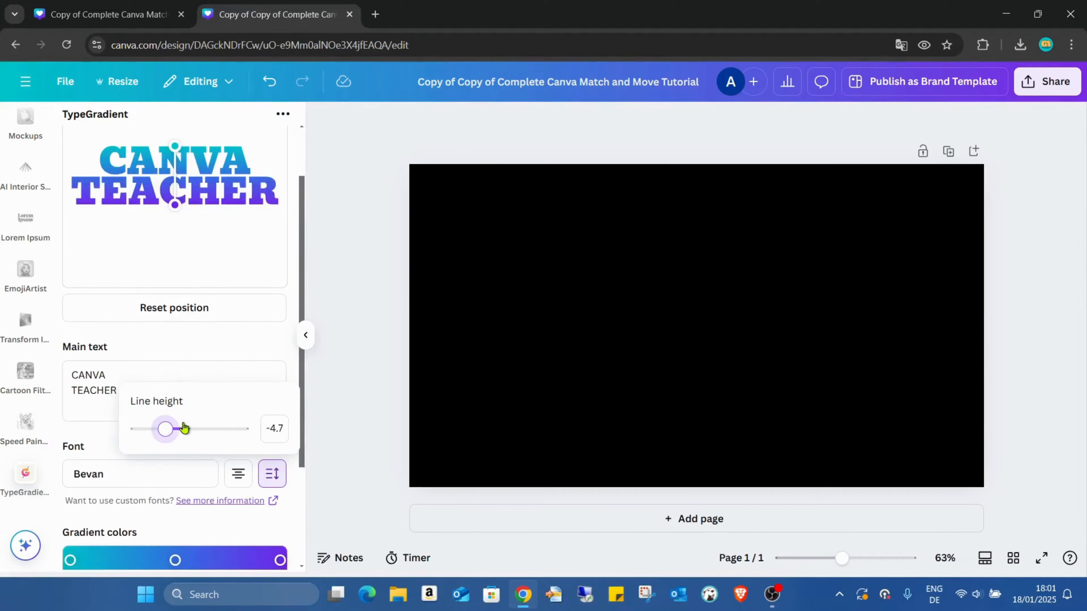
pyautogui.scroll(-3, 195, 529)
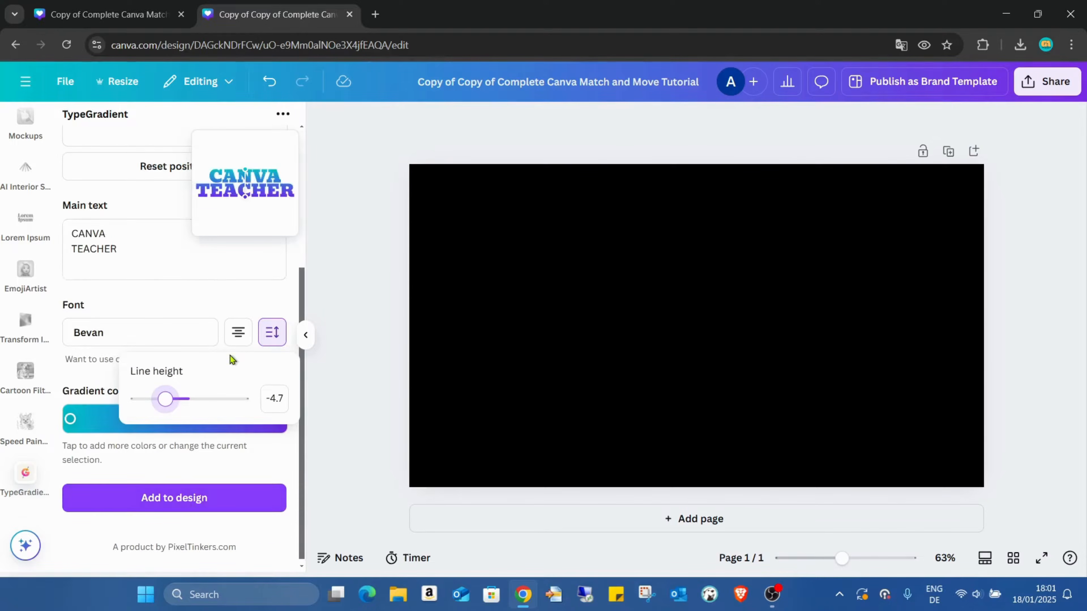
pyautogui.scroll(5, 231, 359)
pyautogui.scroll(-5, 222, 303)
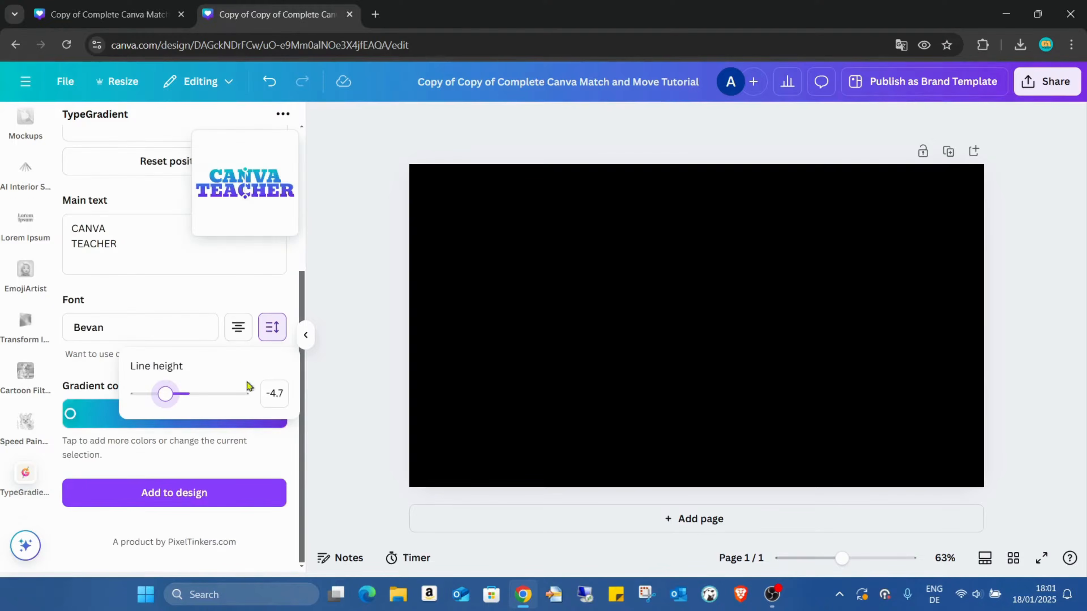
pyautogui.moveTo(165, 394); pyautogui.dragTo(171, 399)
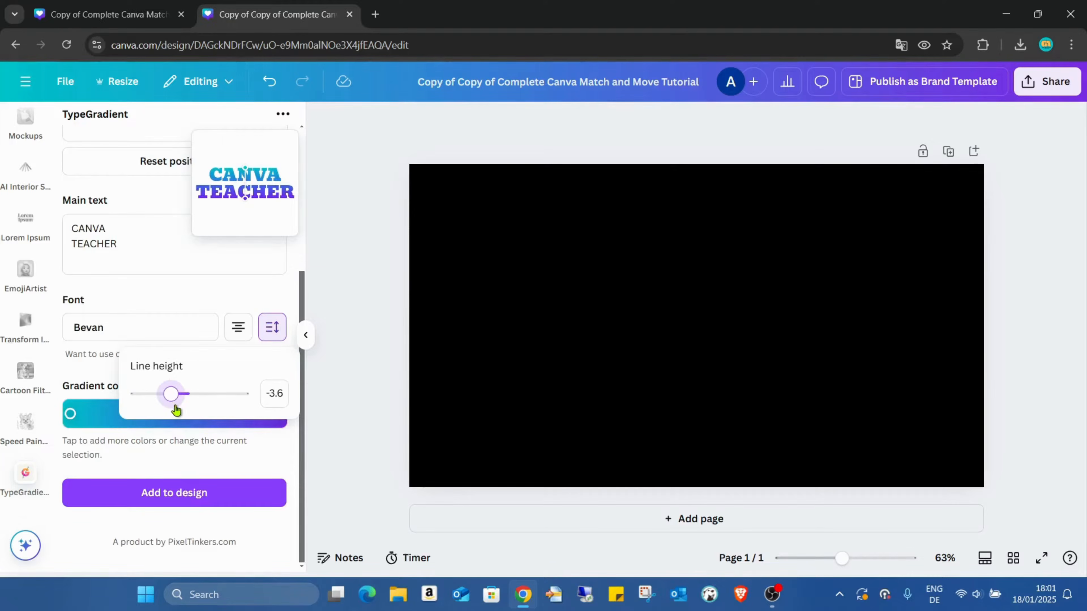
pyautogui.click(265, 443)
# Delete the middle blue color stop from the text gradient
pyautogui.scroll(5, 250, 436)
pyautogui.scroll(-5, 250, 436)
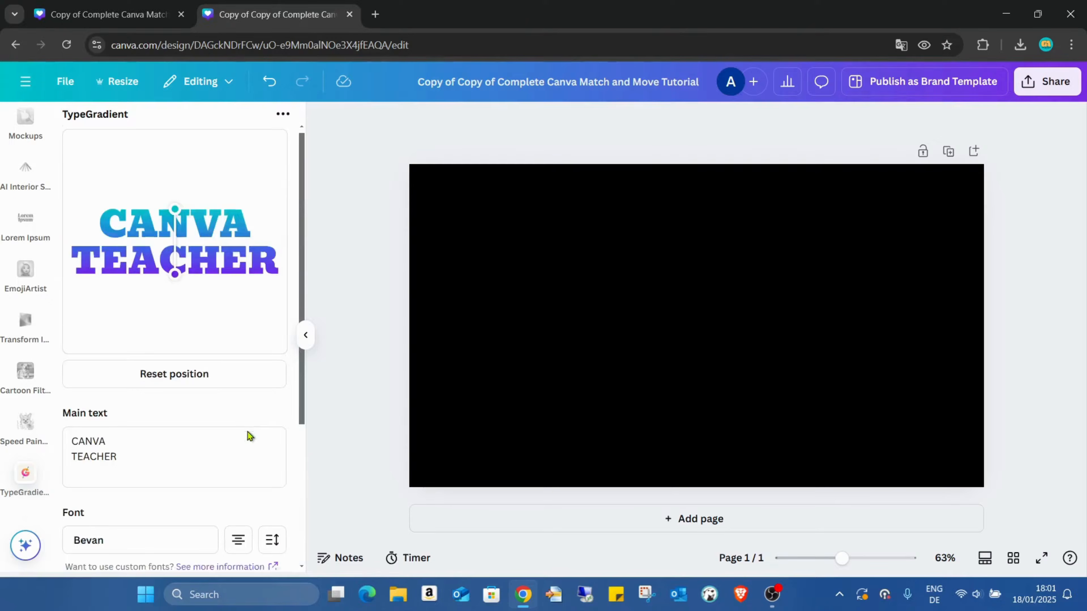
pyautogui.scroll(5, 204, 407)
pyautogui.scroll(-5, 203, 393)
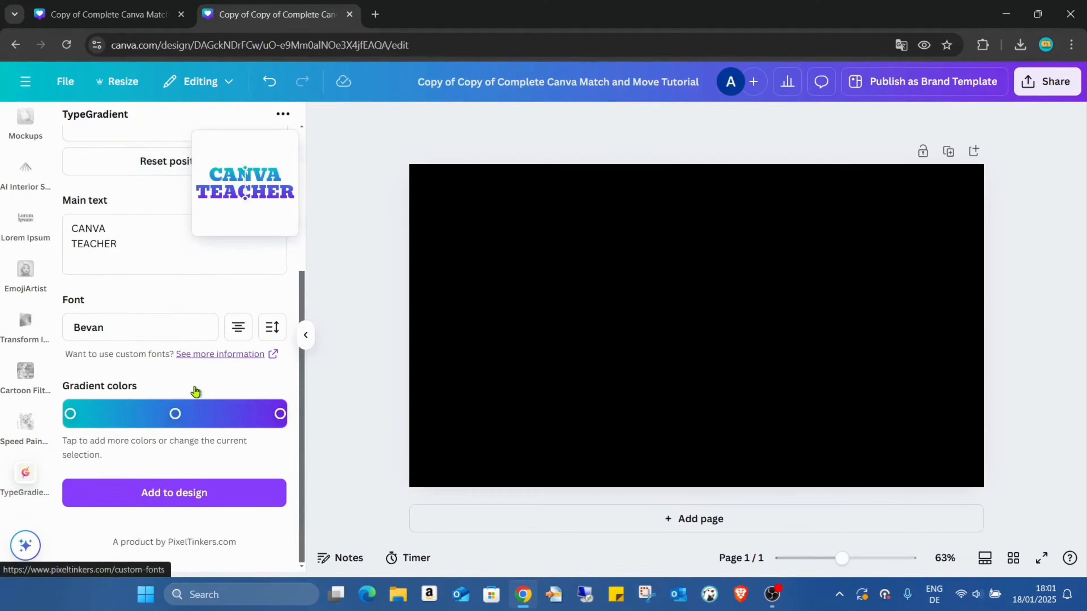
pyautogui.click(179, 413)
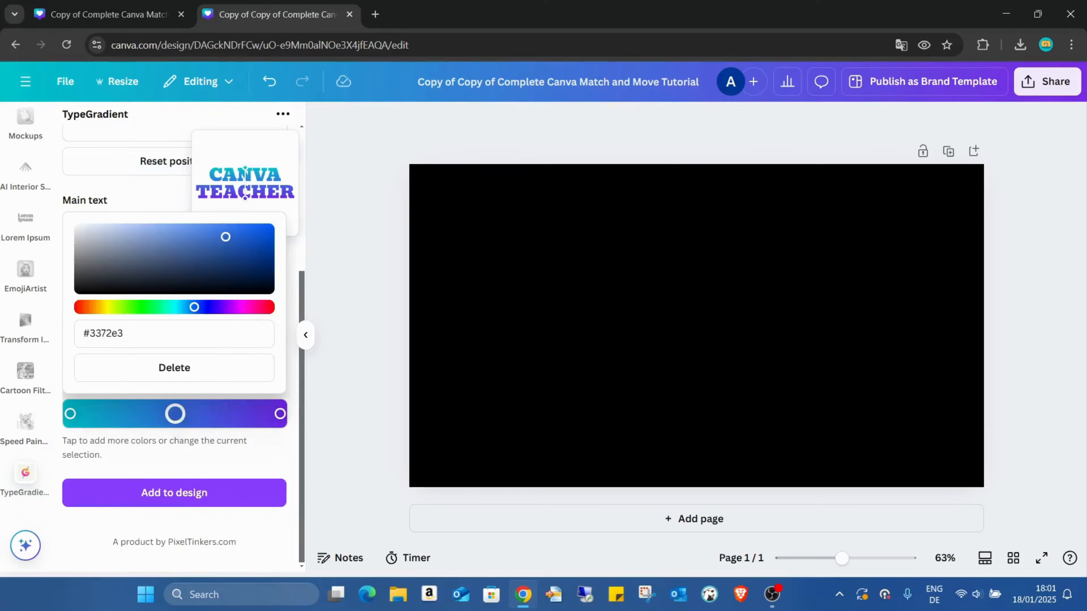
pyautogui.click(183, 367)
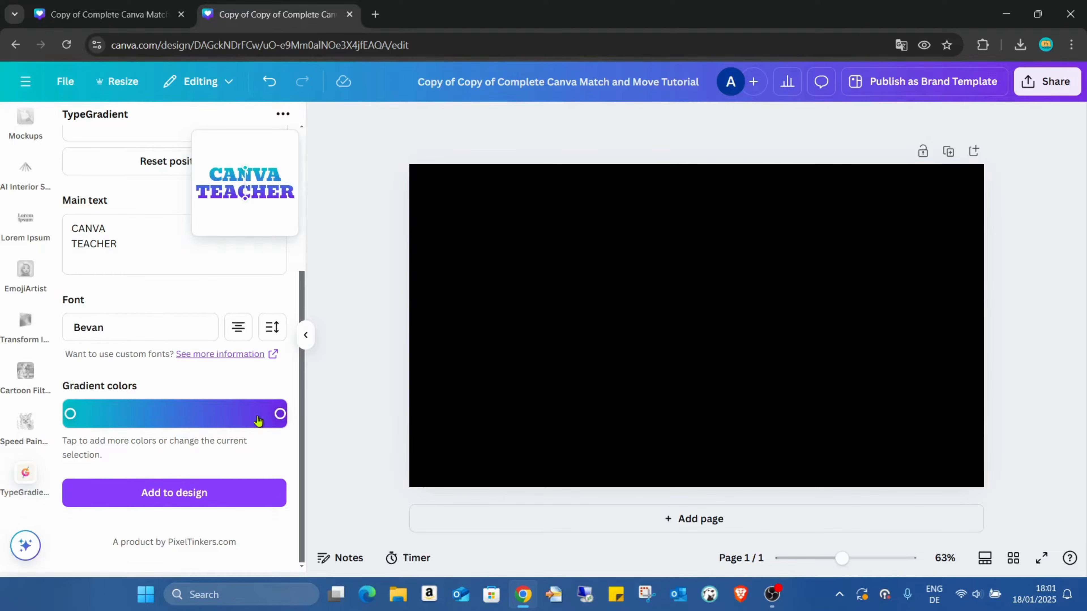
# Change the gradient's purple end color to bright green #05ff00
pyautogui.click(279, 414)
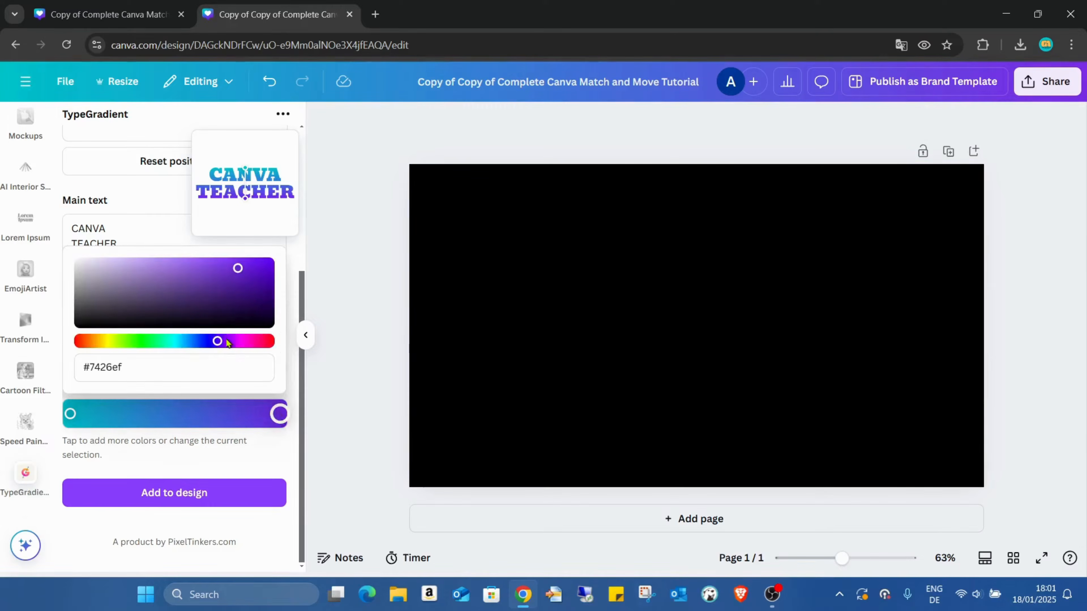
pyautogui.moveTo(227, 341); pyautogui.dragTo(143, 341)
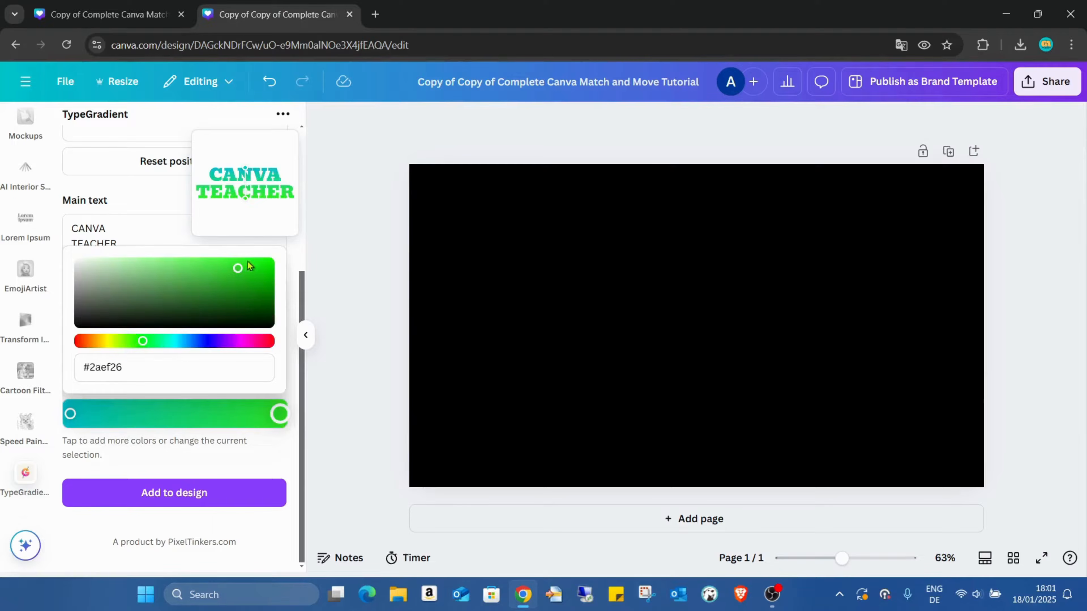
pyautogui.moveTo(238, 269); pyautogui.dragTo(267, 265)
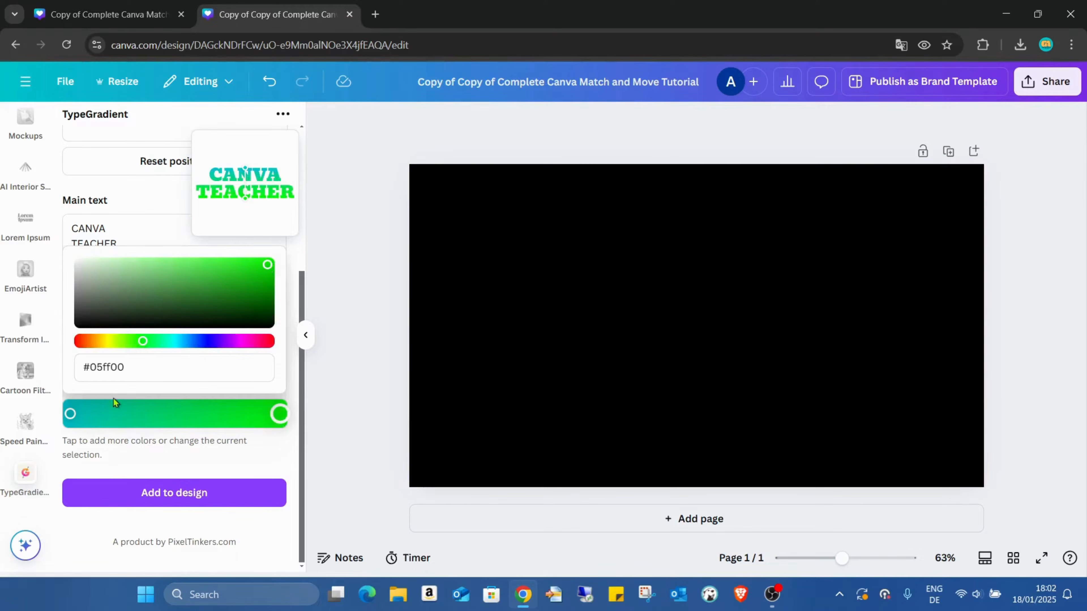
# Change the gradient's turquoise start color to blue #0038ff and close the color picker
pyautogui.click(71, 414)
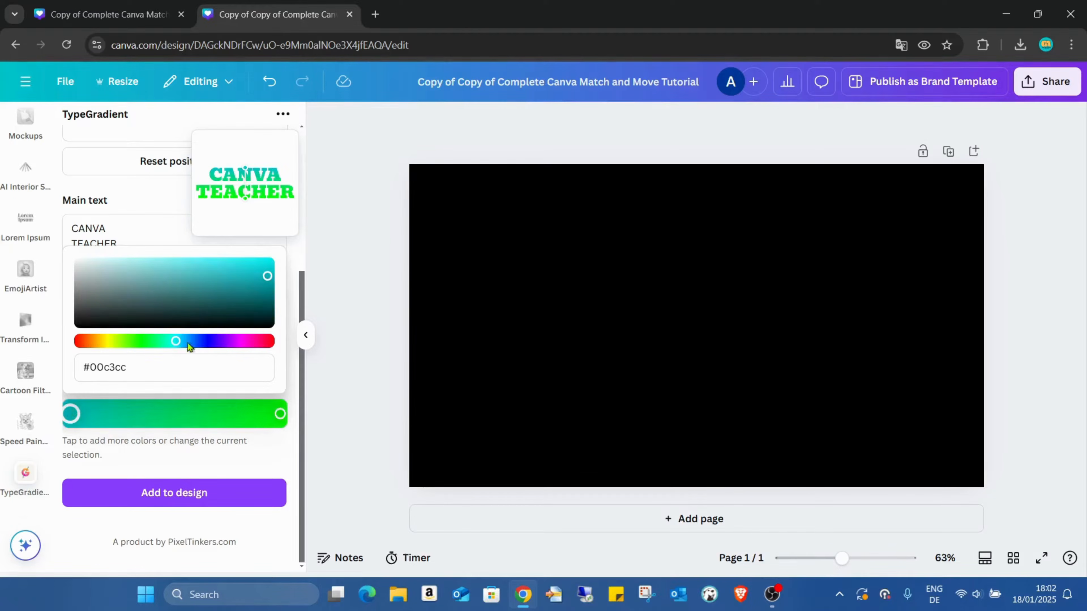
pyautogui.click(198, 341)
pyautogui.moveTo(267, 276); pyautogui.dragTo(267, 264)
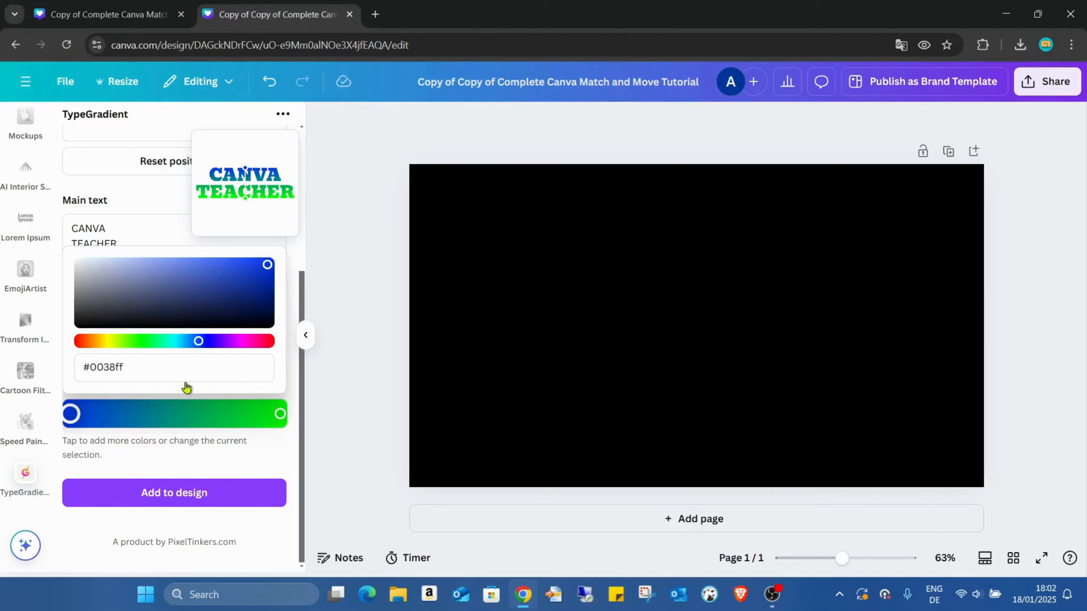
pyautogui.click(214, 476)
# Reposition the gradient's two handles in the text preview so the blend runs horizontally from blue at the left to green at the right
pyautogui.scroll(5, 216, 415)
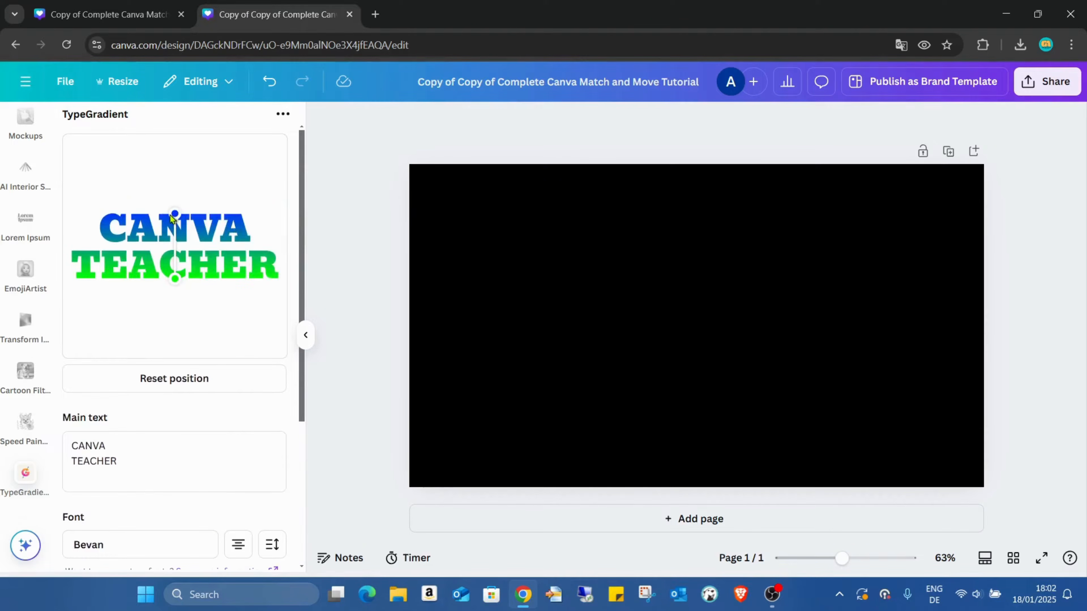
pyautogui.moveTo(171, 219); pyautogui.dragTo(107, 246)
pyautogui.moveTo(175, 280); pyautogui.dragTo(246, 236)
pyautogui.moveTo(115, 242)
pyautogui.mouseDown()
pyautogui.moveTo(206, 238)
pyautogui.moveTo(114, 239)
pyautogui.moveTo(132, 246)
pyautogui.moveTo(120, 246)
pyautogui.mouseUp()
pyautogui.moveTo(245, 234); pyautogui.dragTo(141, 242)
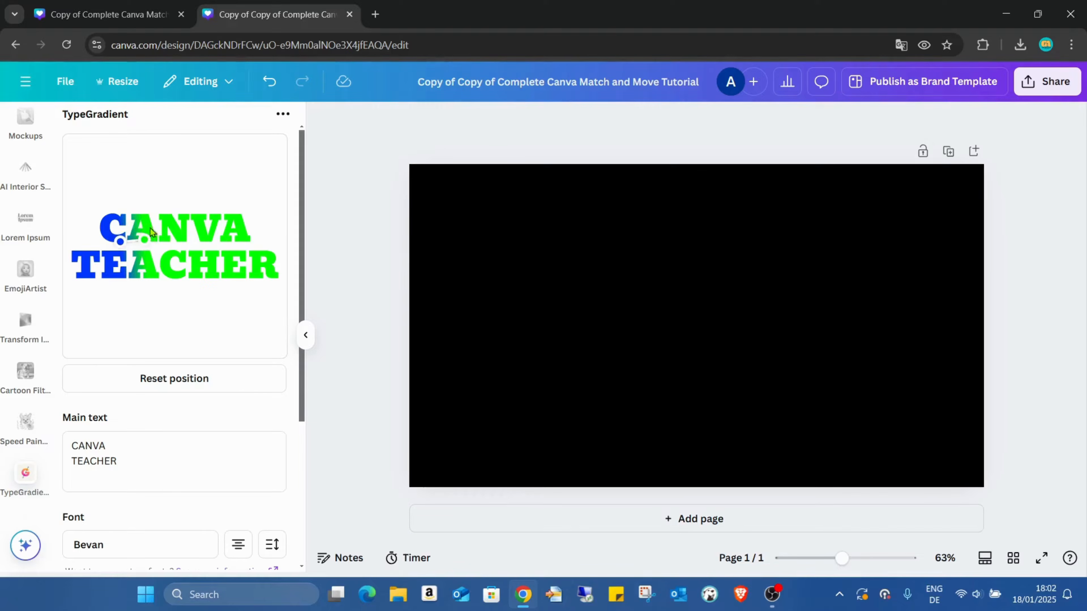
pyautogui.moveTo(149, 236); pyautogui.dragTo(247, 246)
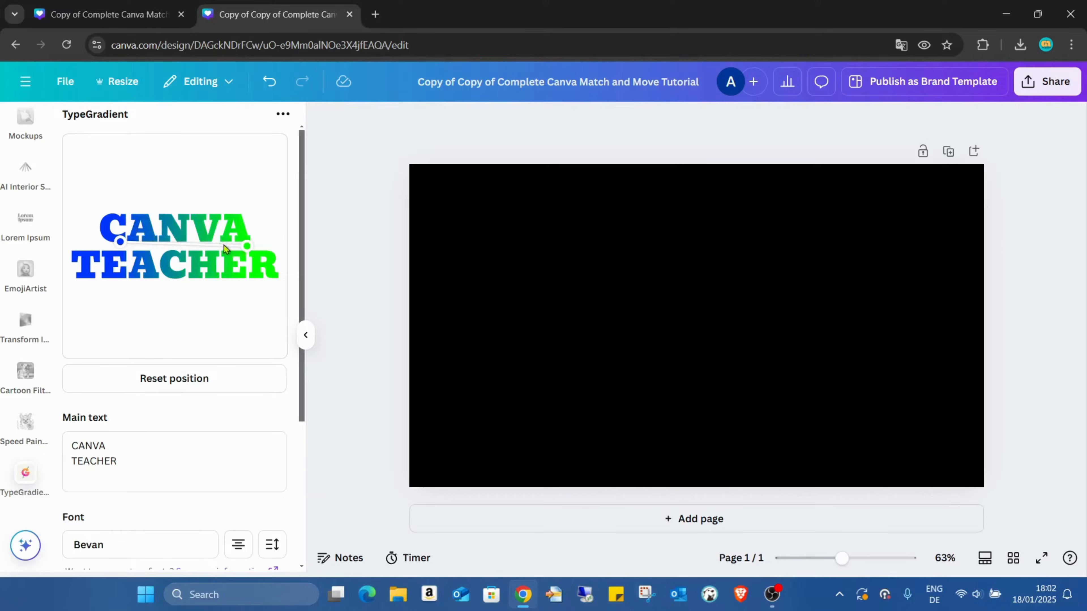
pyautogui.moveTo(120, 249); pyautogui.dragTo(108, 251)
# Add the gradient text to the black page and append two more pages to the design
pyautogui.scroll(-5, 270, 304)
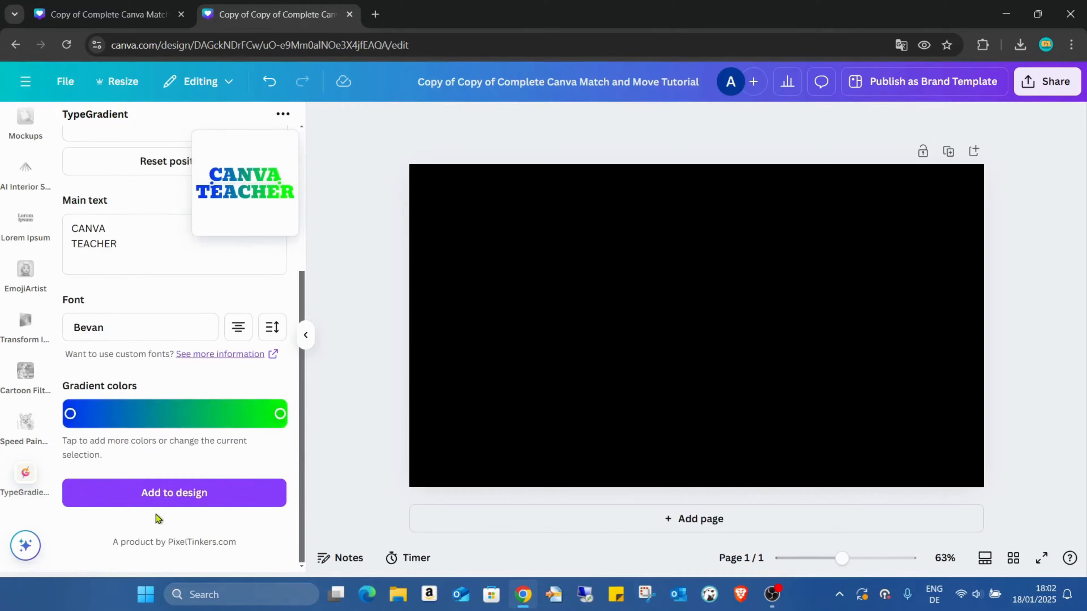
pyautogui.click(169, 494)
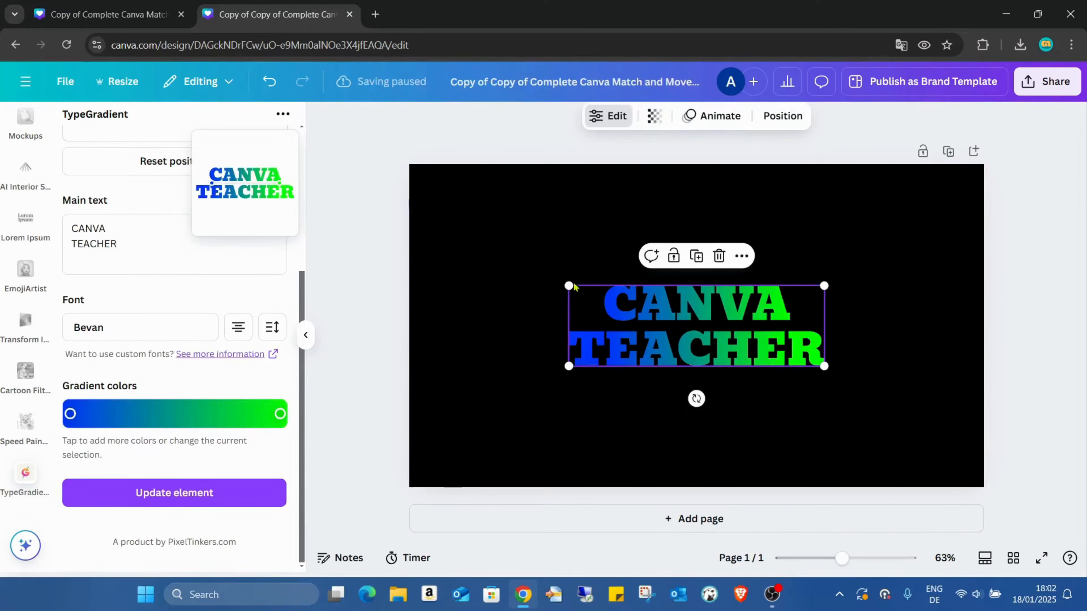
pyautogui.click(833, 529)
pyautogui.click(835, 528)
pyautogui.scroll(10, 873, 416)
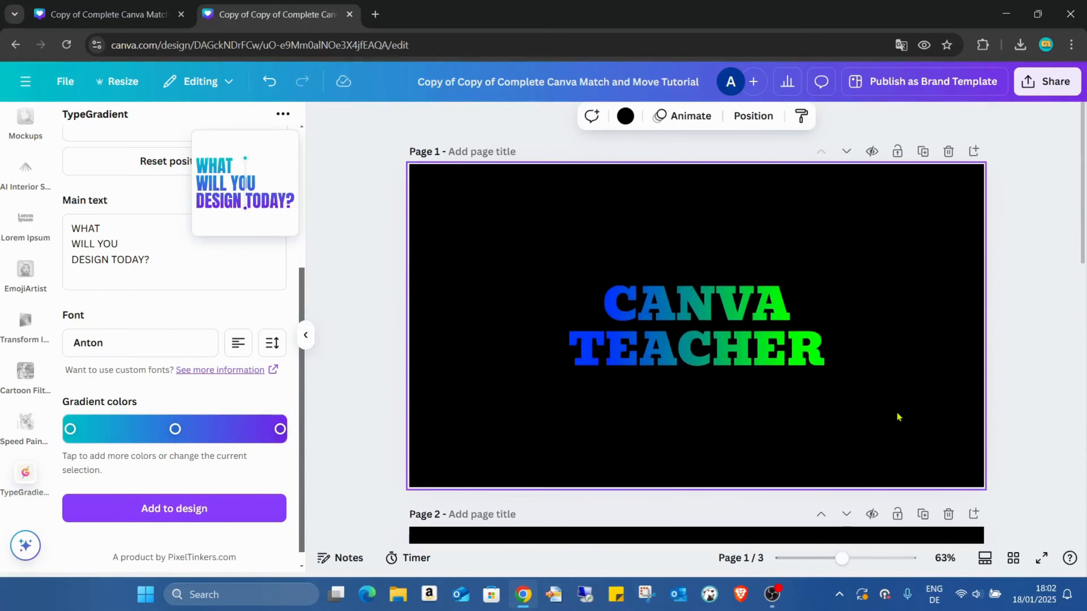
# Download only the gradient text on page 1 as a PNG with a transparent background
pyautogui.click(707, 331)
pyautogui.rightClick(707, 332)
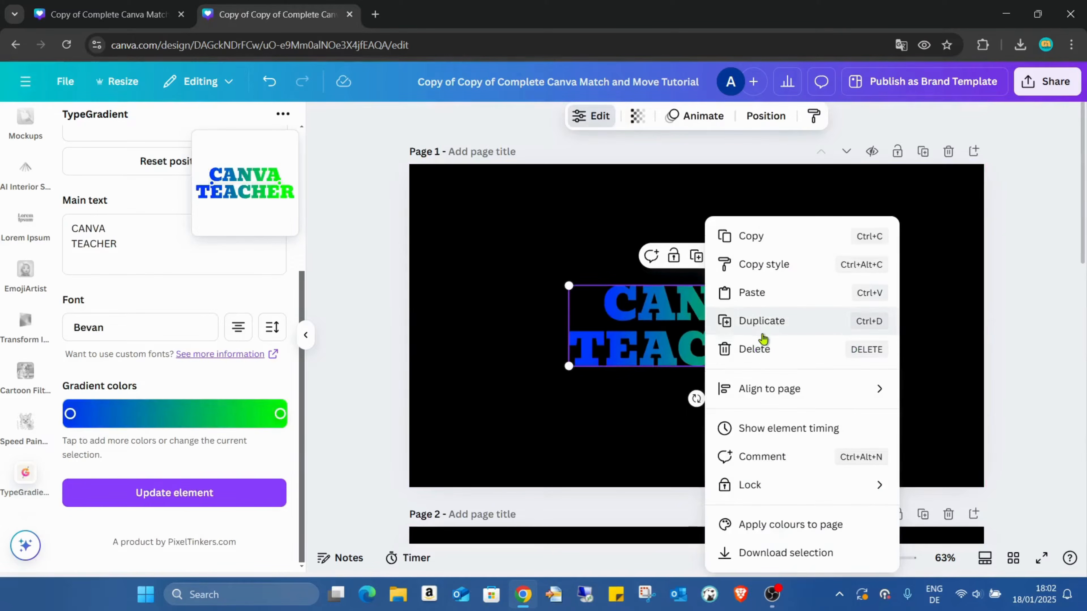
pyautogui.click(783, 553)
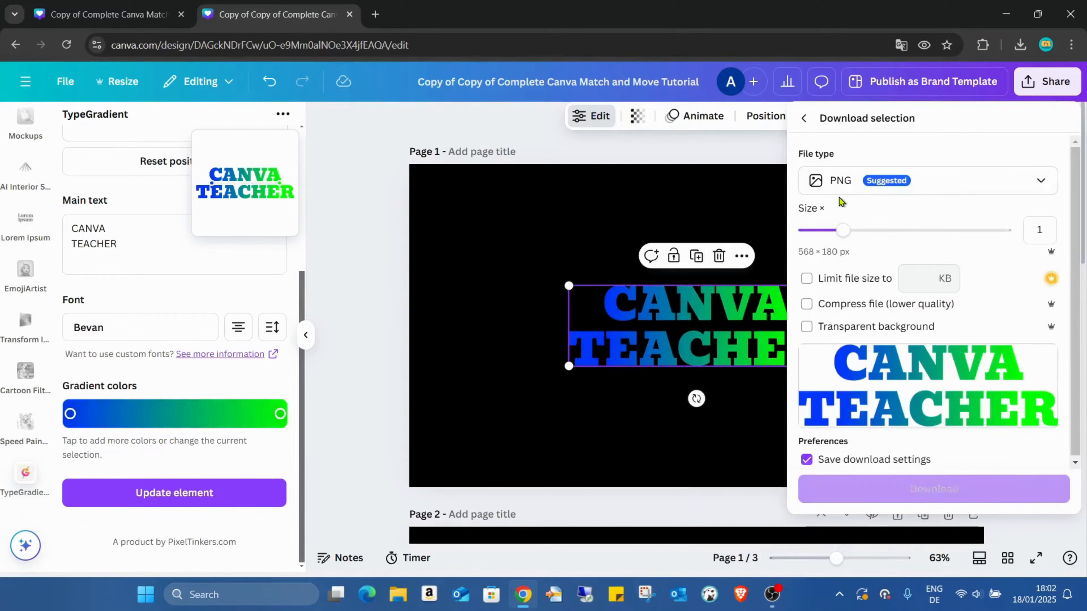
pyautogui.click(828, 336)
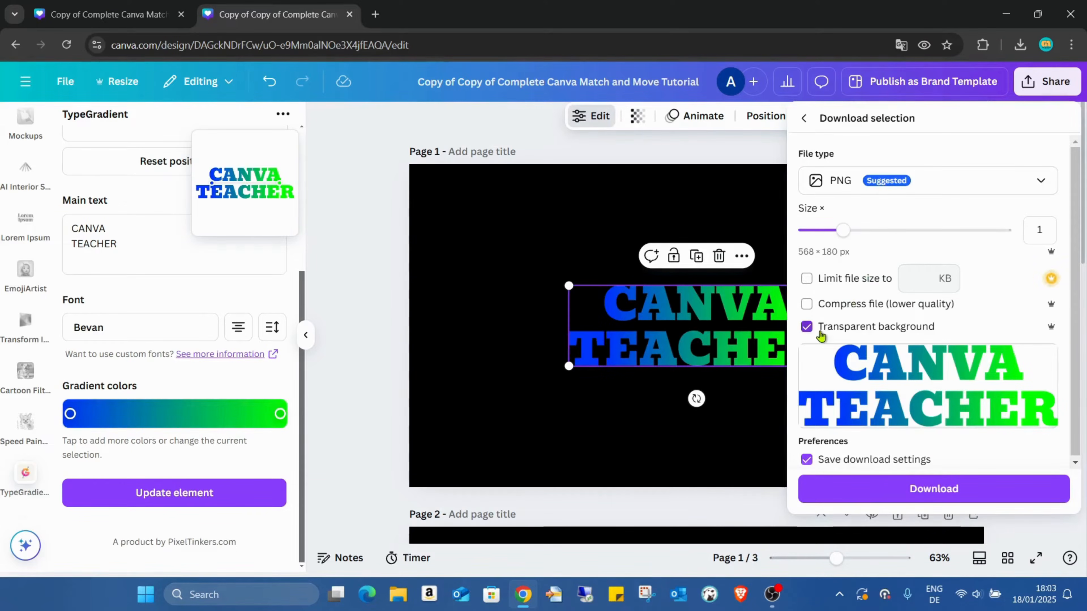
pyautogui.click(986, 495)
# Place the downloaded gradient text PNG on page 2 and deselect it
pyautogui.scroll(-5, 763, 273)
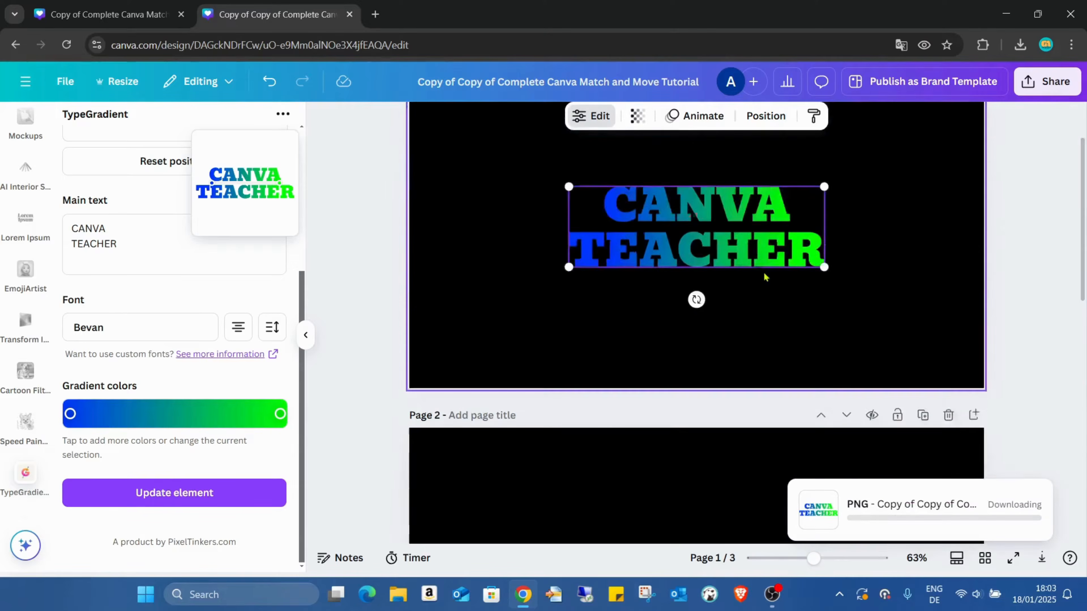
pyautogui.scroll(-2, 767, 234)
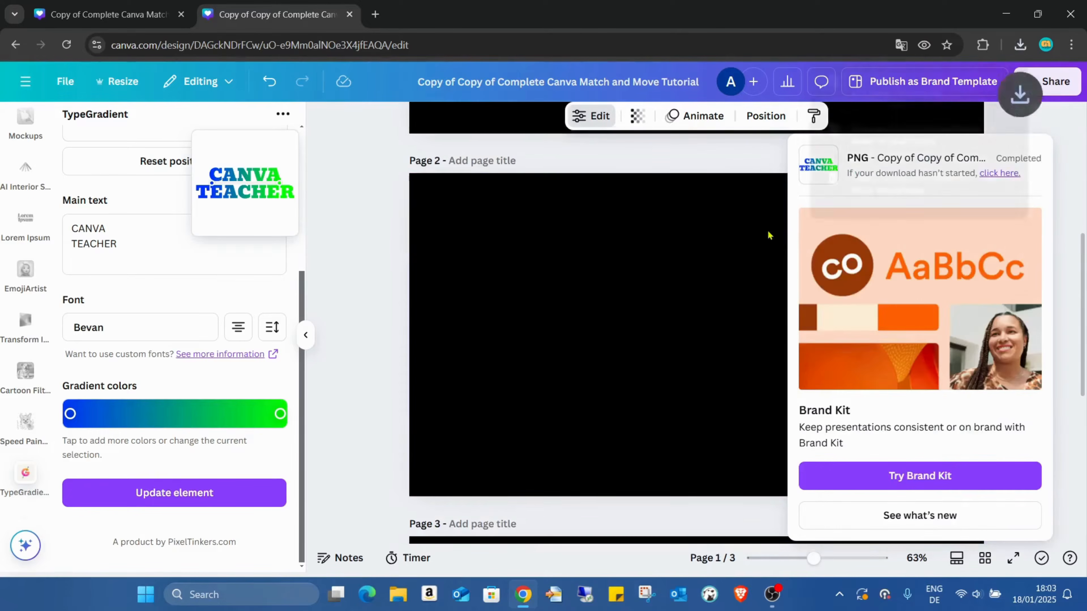
pyautogui.hotkey('ctrl', 'v')
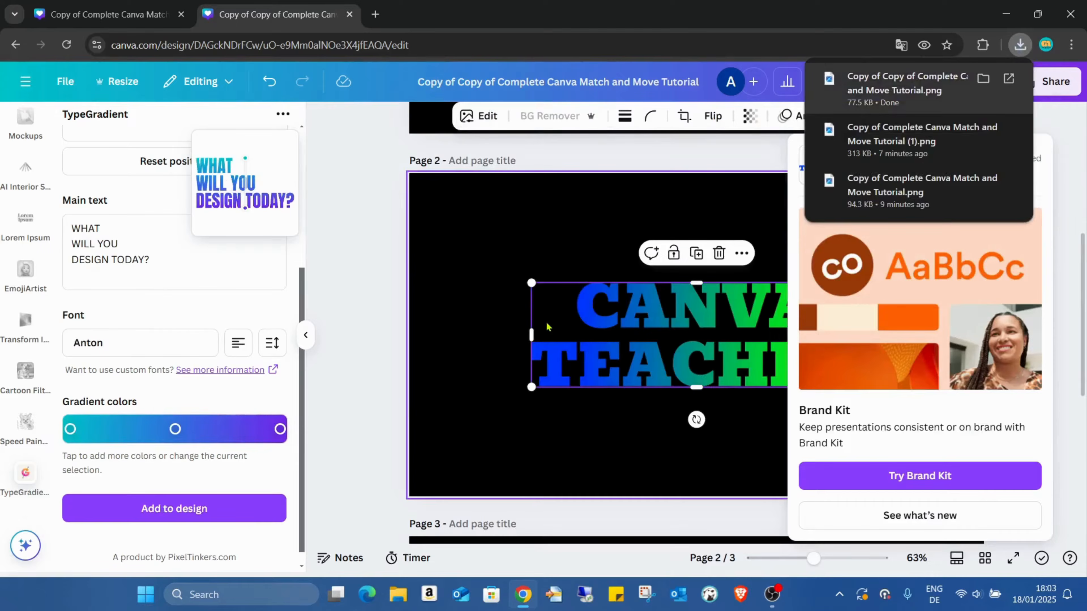
pyautogui.click(642, 217)
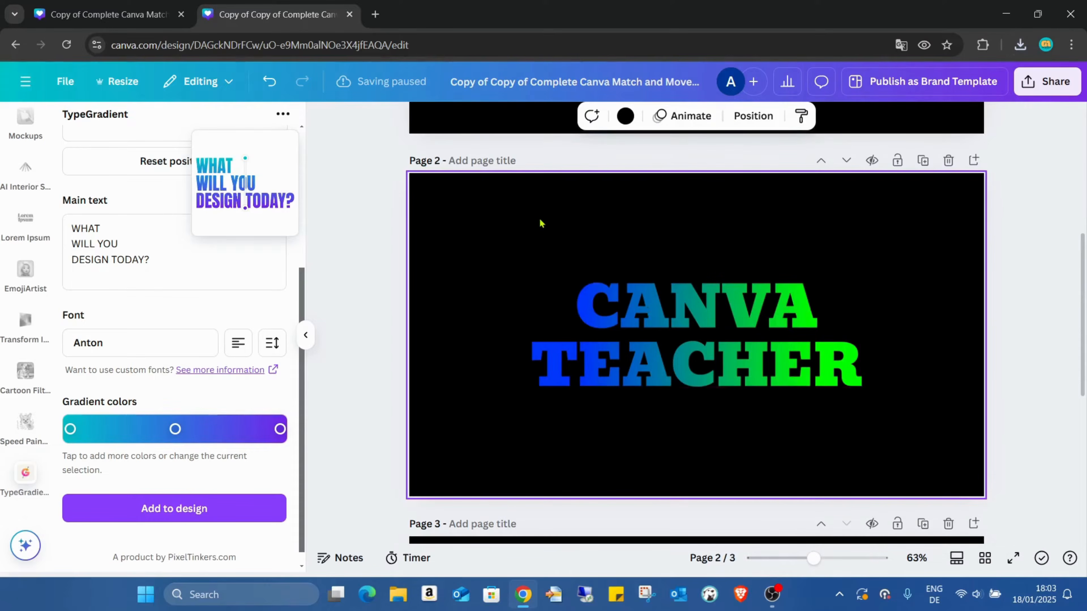
# Try the Brand Kit orange as page 2's background, then restore the black background
pyautogui.click(626, 116)
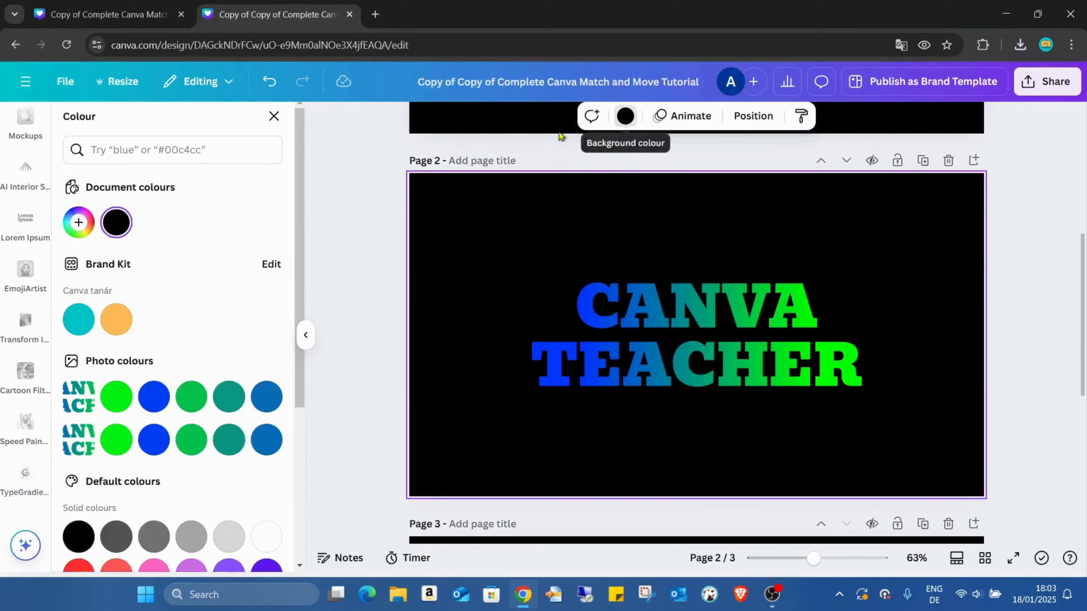
pyautogui.click(122, 326)
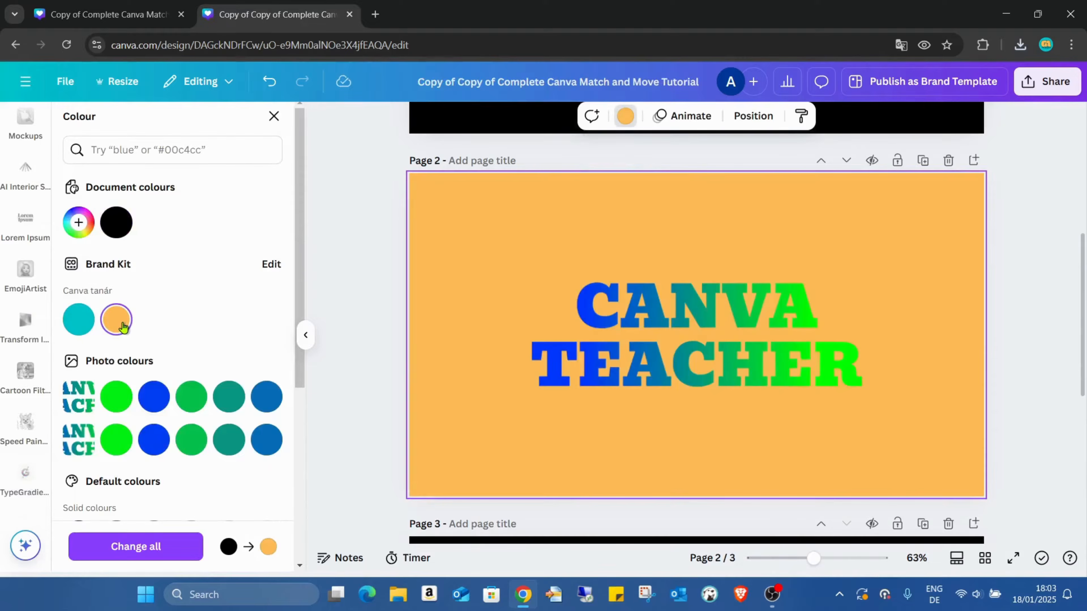
pyautogui.click(116, 222)
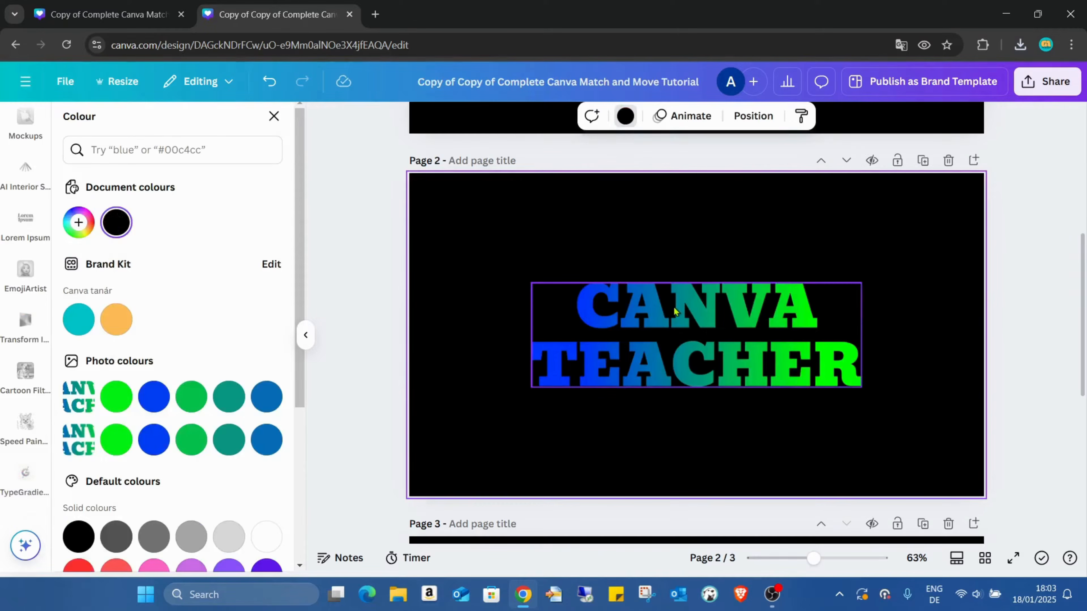
# Enlarge the CANVA TEACHER image to most of page 2's width and center it on the page
pyautogui.moveTo(673, 306); pyautogui.dragTo(551, 200)
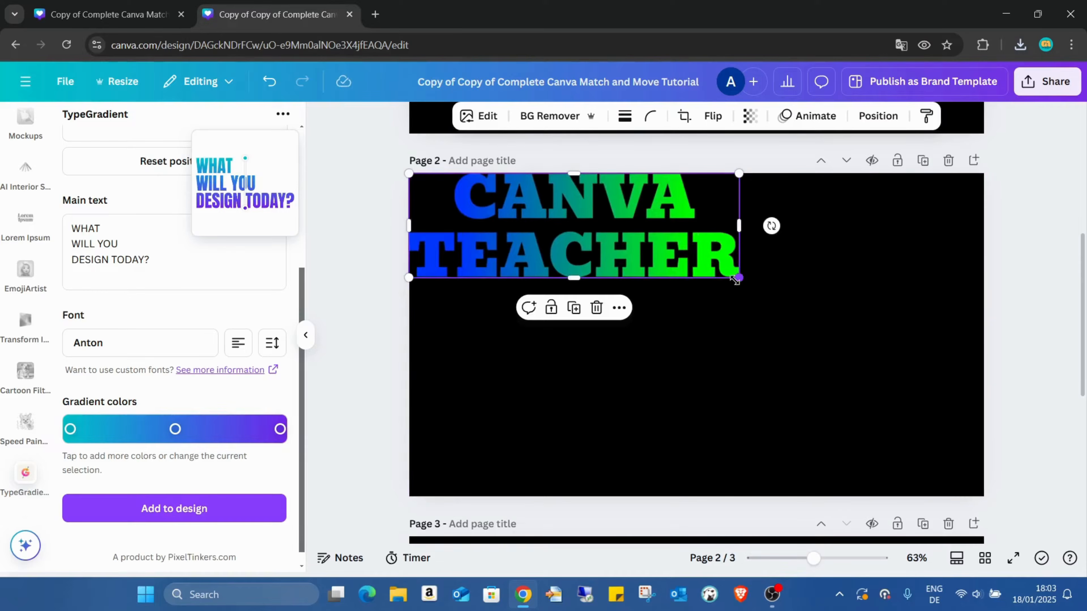
pyautogui.moveTo(741, 281); pyautogui.dragTo(895, 342)
pyautogui.moveTo(659, 243); pyautogui.dragTo(701, 330)
pyautogui.click(549, 195)
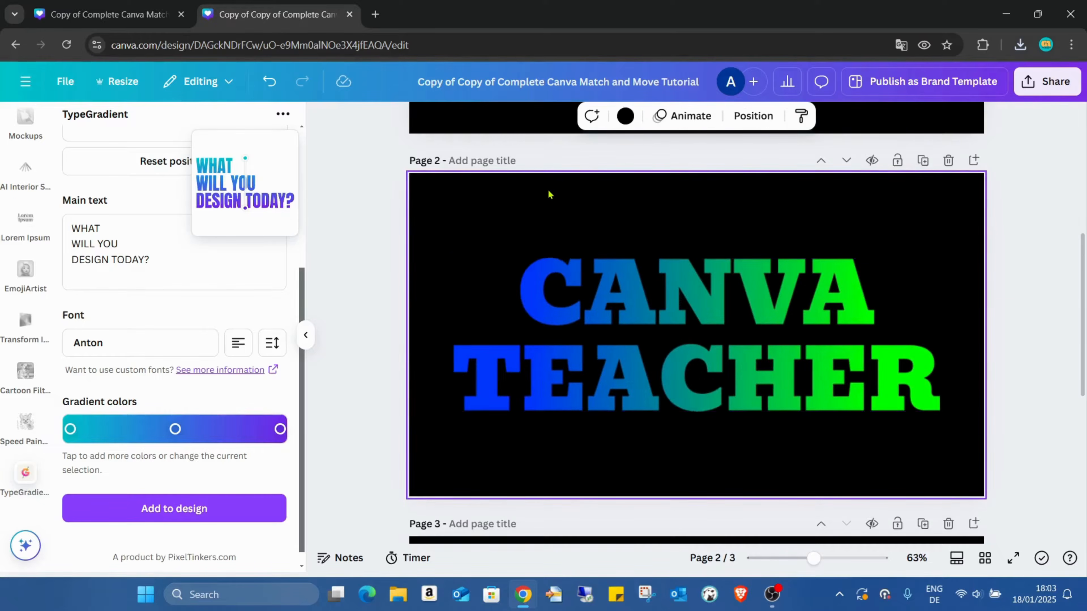
# Apply the Outline shadow effect to the CANVA TEACHER image on page 2
pyautogui.click(617, 300)
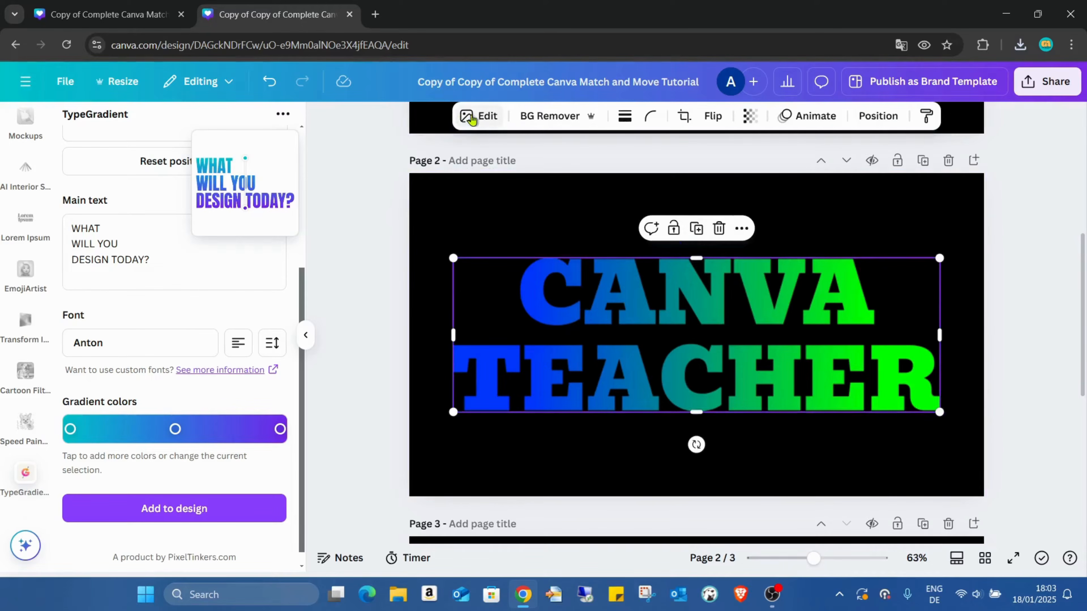
pyautogui.click(478, 116)
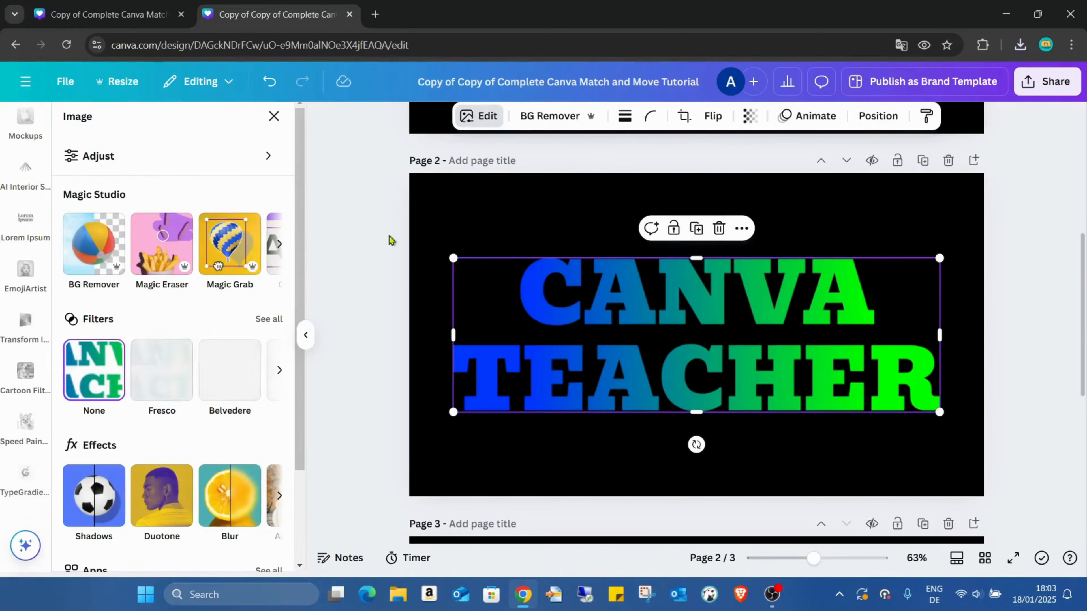
pyautogui.scroll(-3, 115, 276)
pyautogui.click(94, 377)
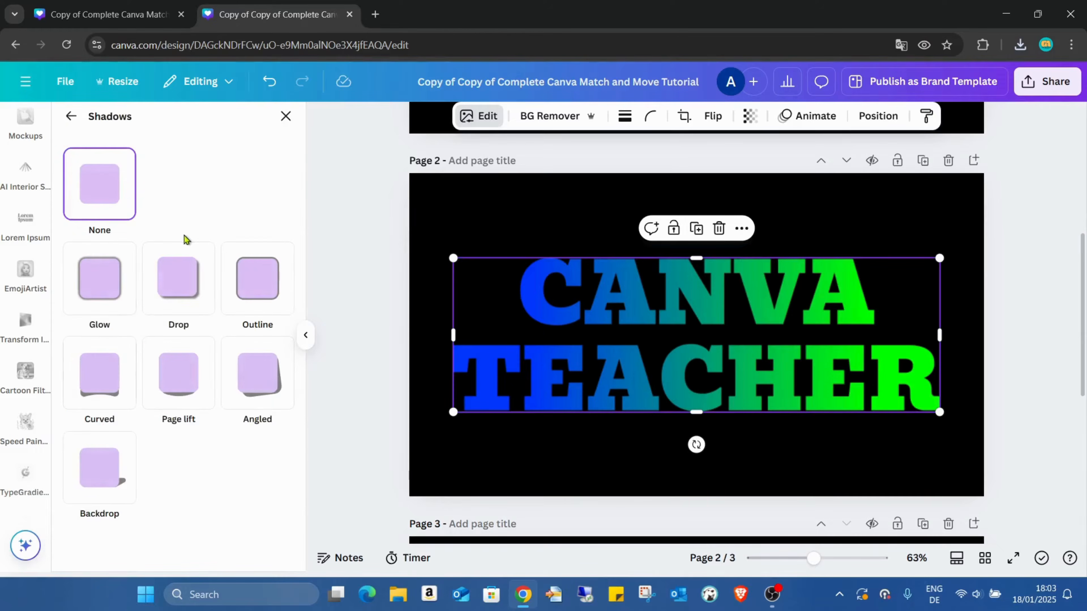
pyautogui.click(264, 276)
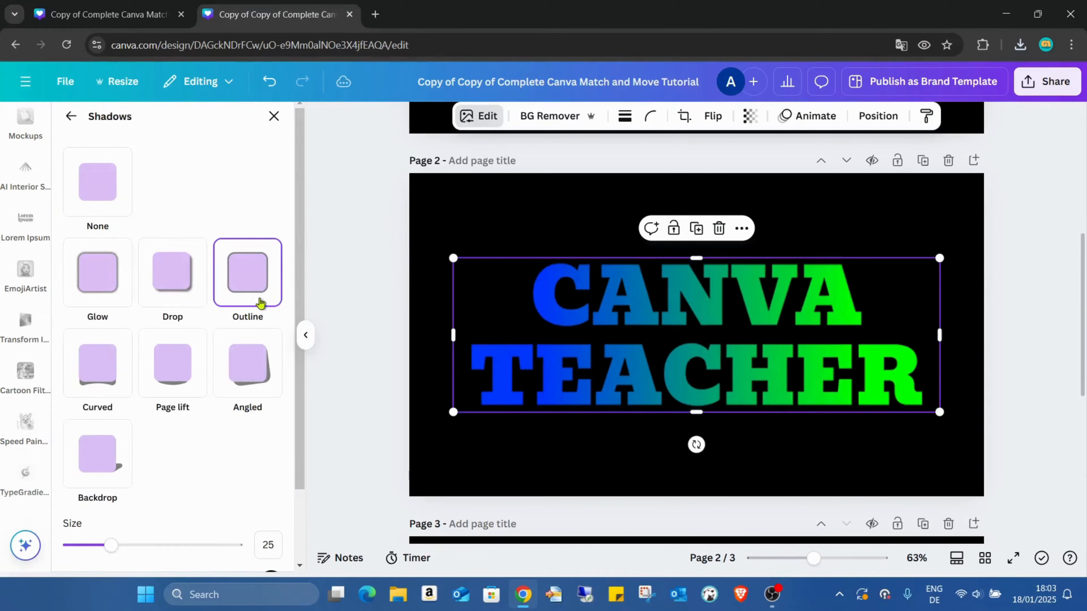
# Set the image outline's color to red #FF0000 and its size to 10
pyautogui.scroll(-2, 253, 375)
pyautogui.click(269, 493)
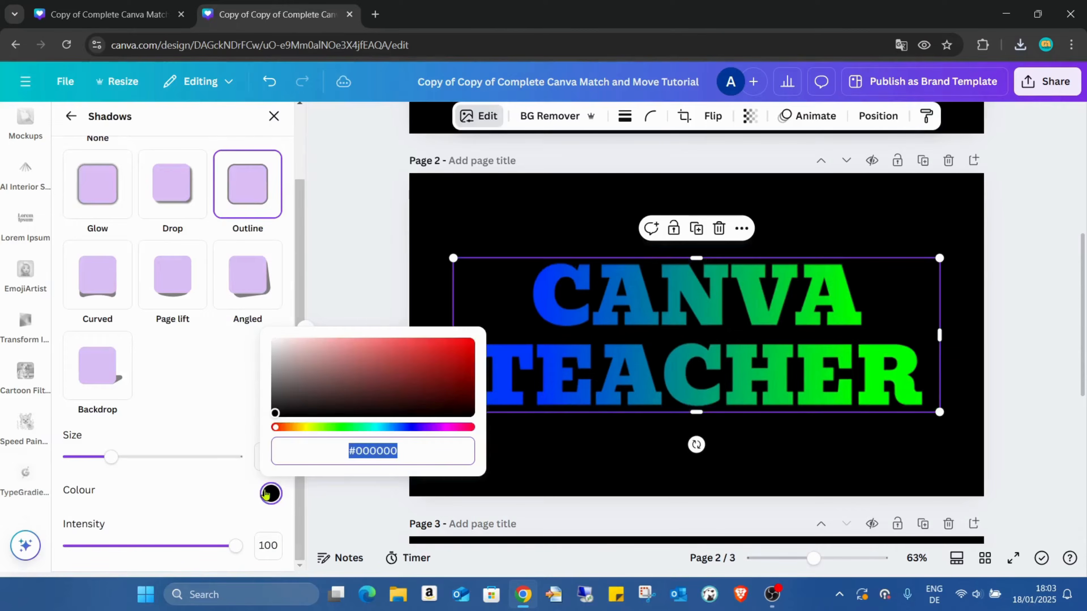
pyautogui.moveTo(281, 414); pyautogui.dragTo(502, 339)
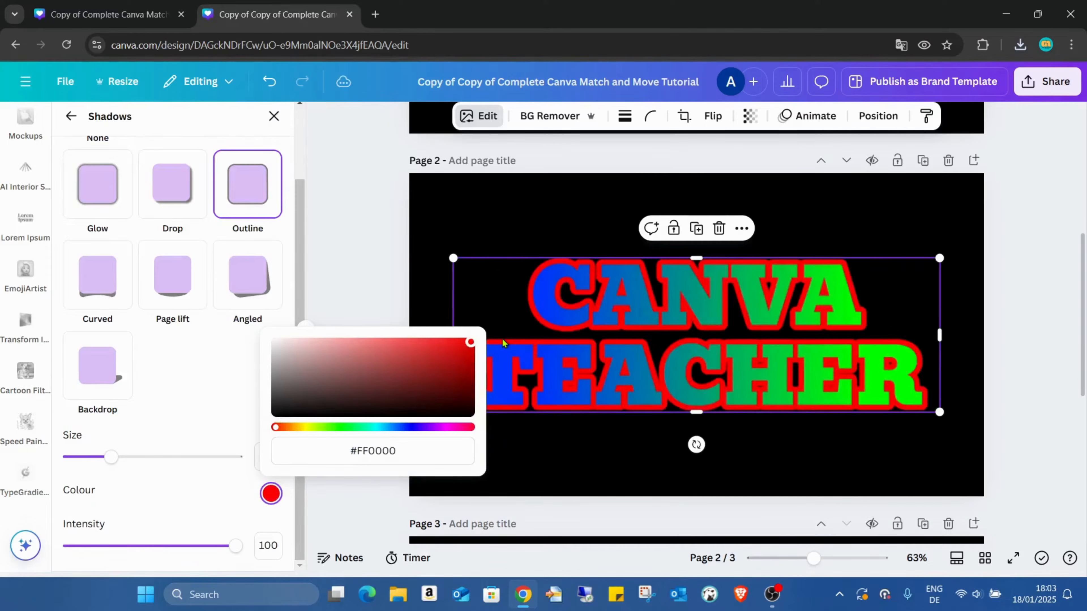
pyautogui.moveTo(105, 467); pyautogui.dragTo(88, 465)
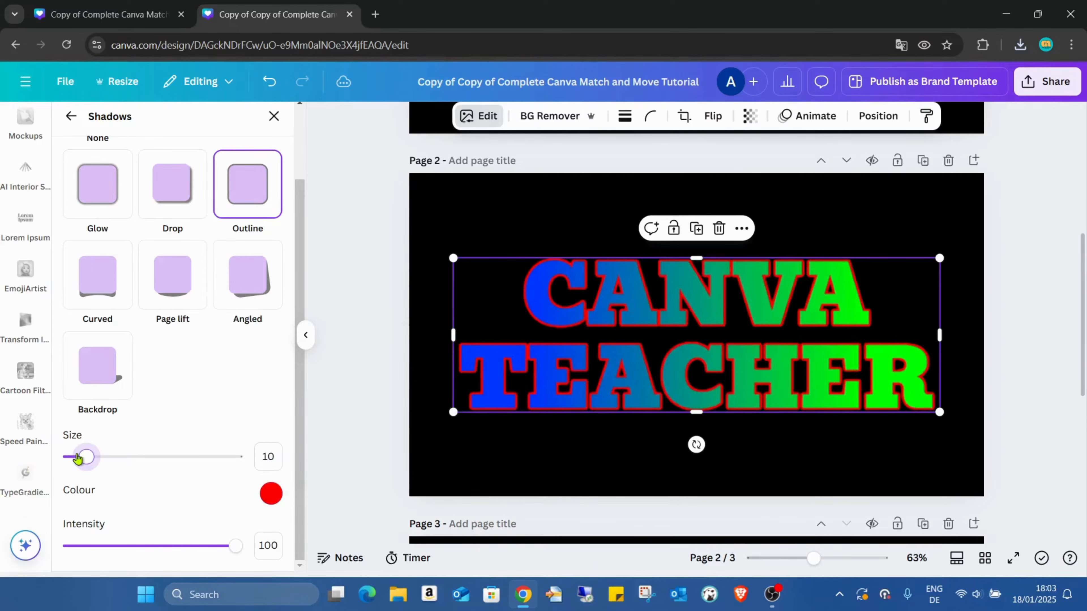
pyautogui.click(698, 204)
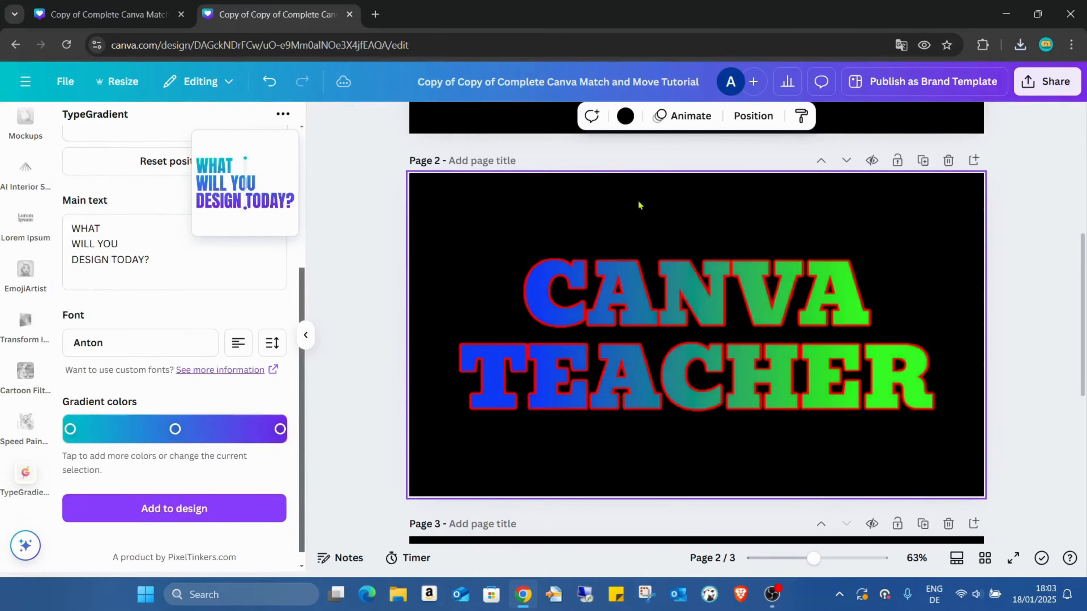
pyautogui.click(717, 267)
pyautogui.rightClick(714, 292)
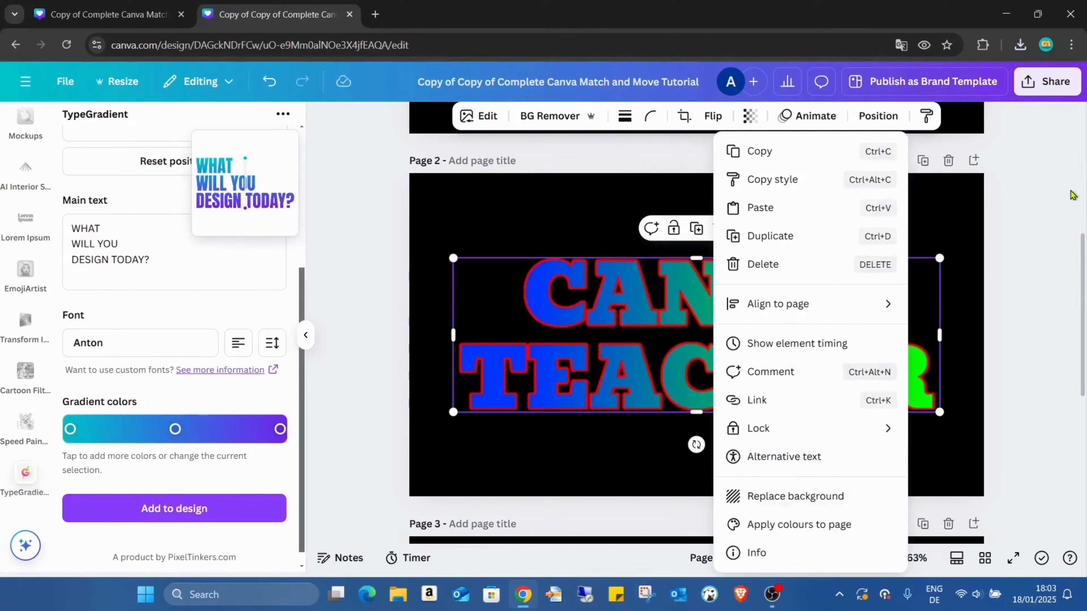
pyautogui.click(954, 203)
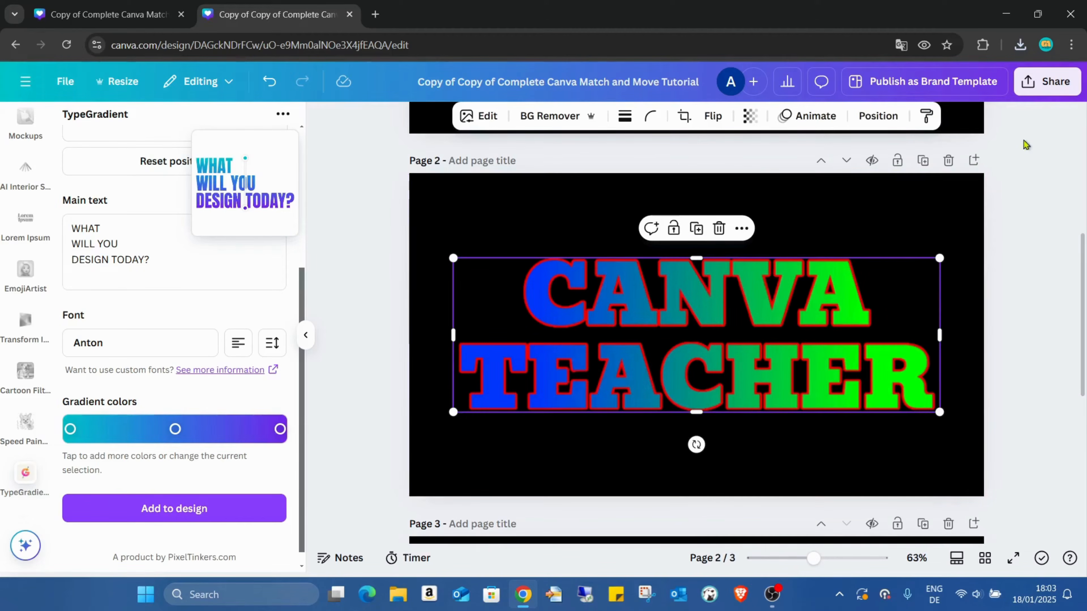
# Download only page 2 as a PNG at size 1, leaving the transparent background option off
pyautogui.click(1066, 82)
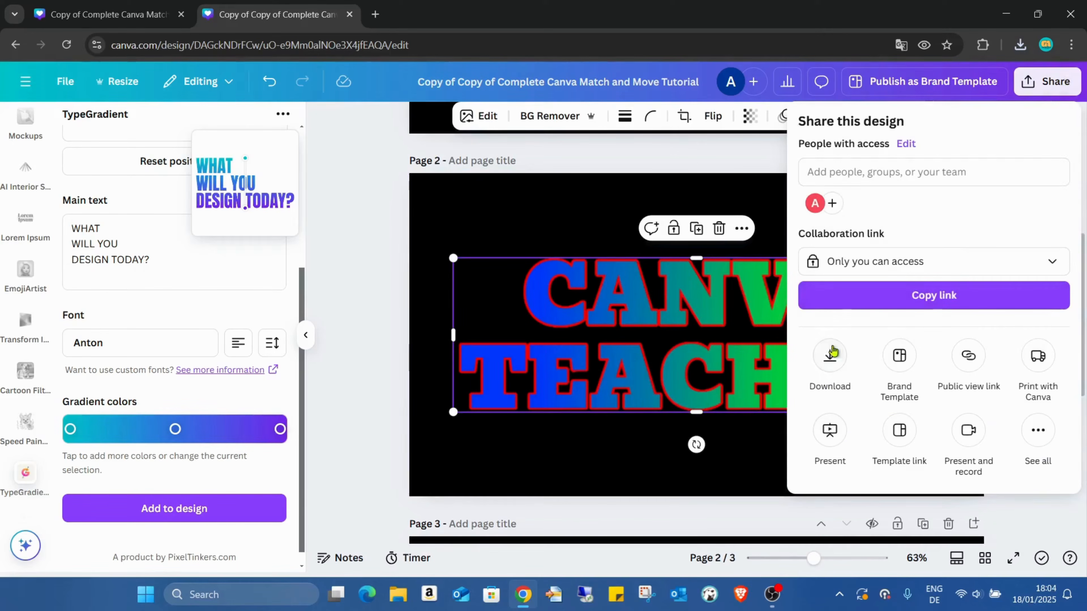
pyautogui.click(830, 354)
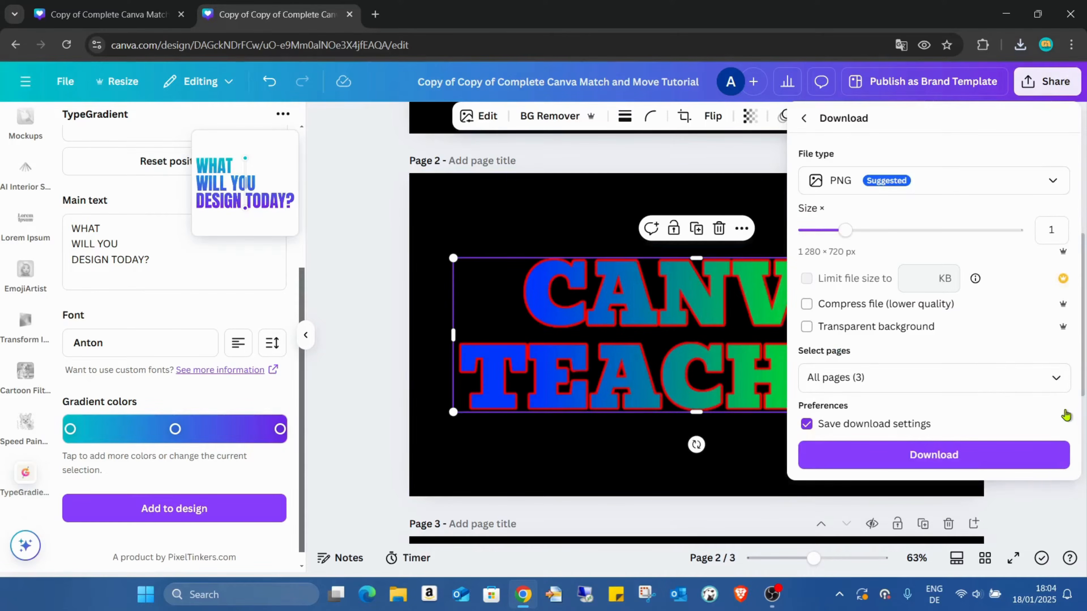
pyautogui.click(1056, 379)
pyautogui.click(1045, 151)
pyautogui.click(1044, 219)
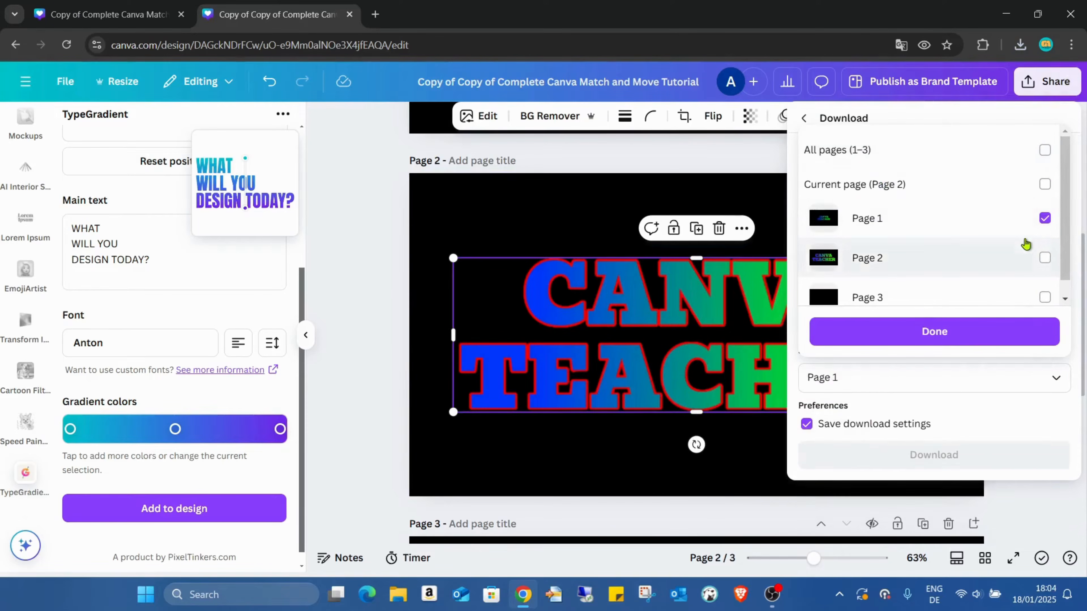
pyautogui.click(1044, 258)
pyautogui.click(1045, 218)
pyautogui.click(1016, 332)
pyautogui.click(937, 454)
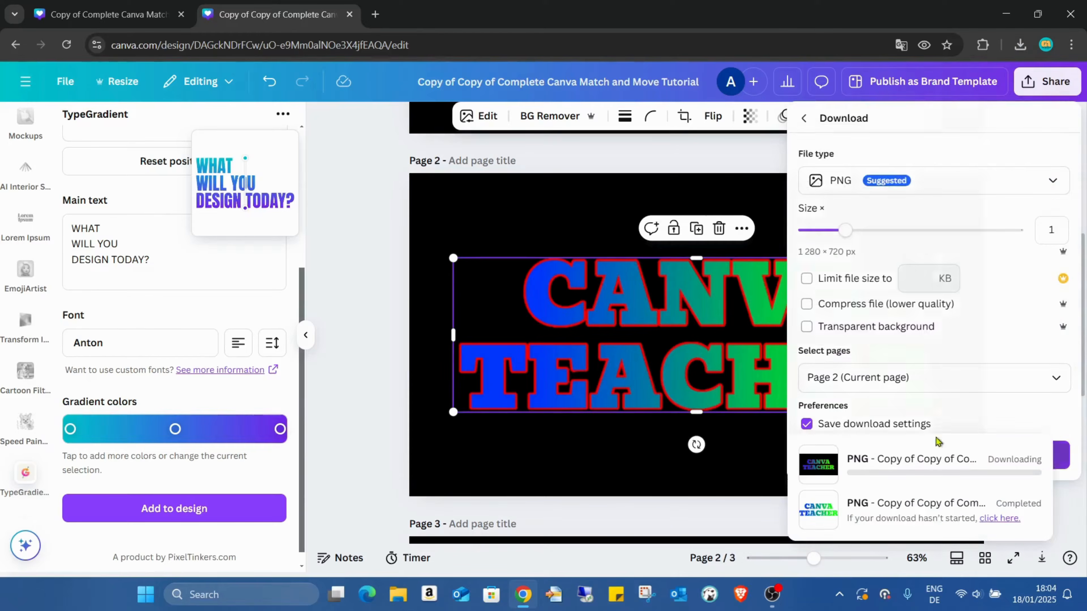
# Place the newly downloaded CANVA TEACHER PNG on page 3 and enlarge it to fill the whole page
pyautogui.scroll(-5, 685, 284)
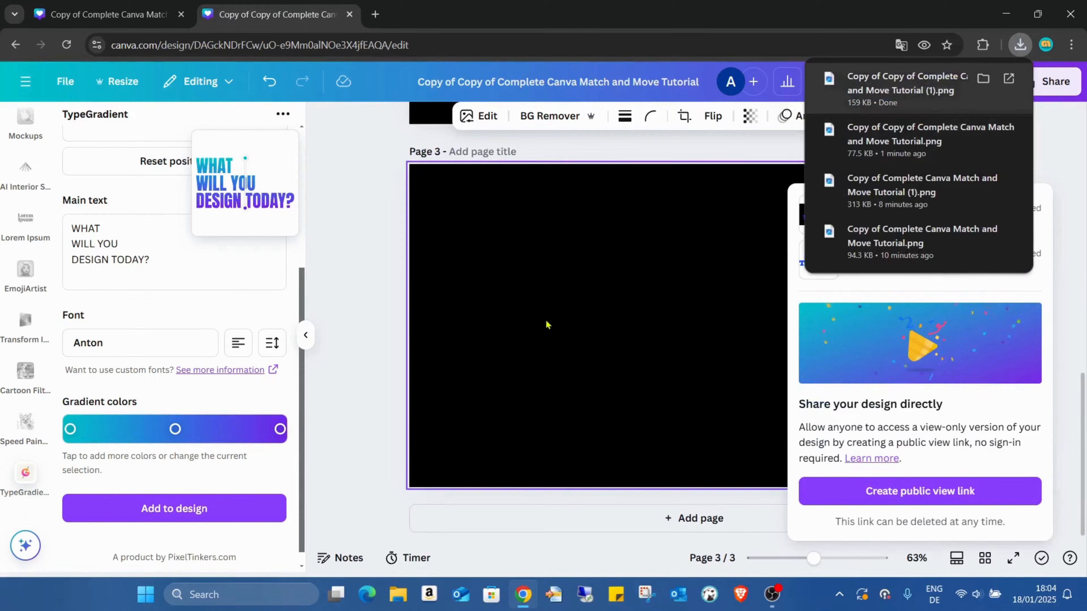
pyautogui.click(558, 191)
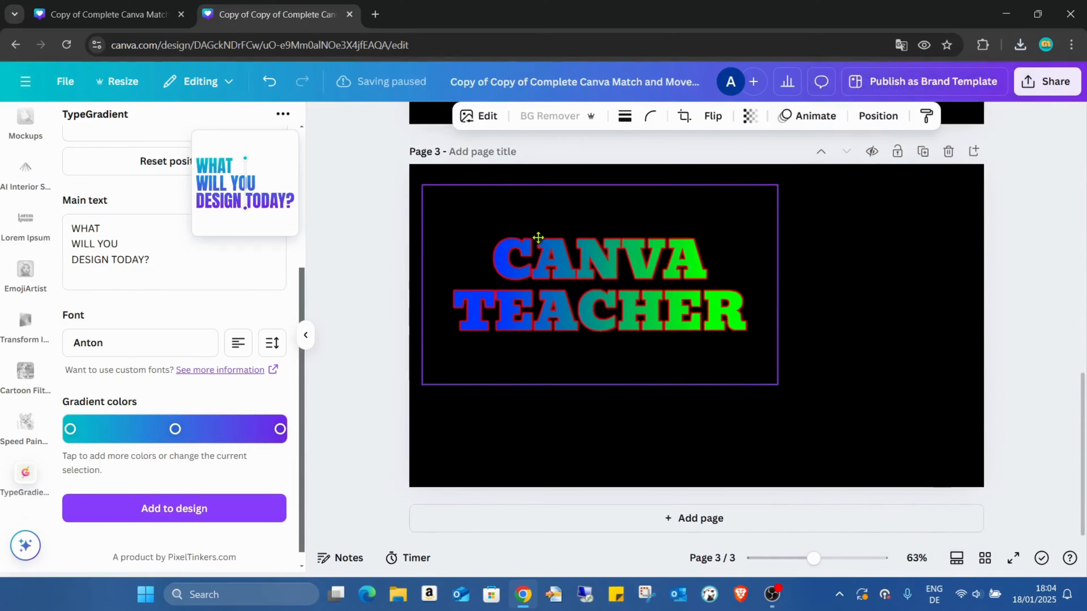
pyautogui.moveTo(537, 237); pyautogui.dragTo(525, 217)
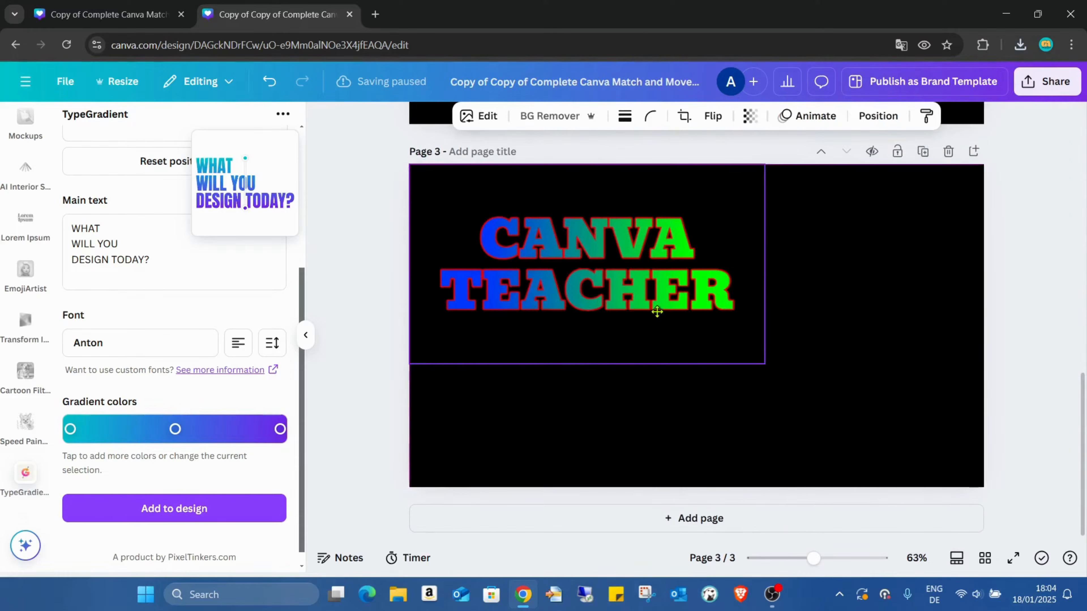
pyautogui.moveTo(765, 364); pyautogui.dragTo(979, 507)
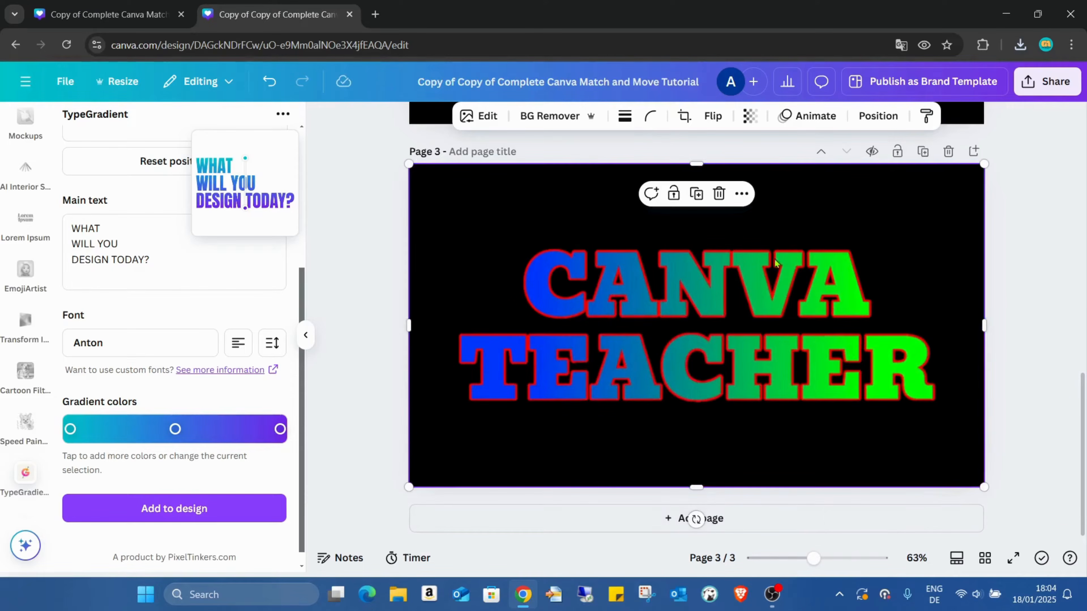
# Apply the Outline shadow effect to the CANVA TEACHER image on page 3
pyautogui.click(483, 114)
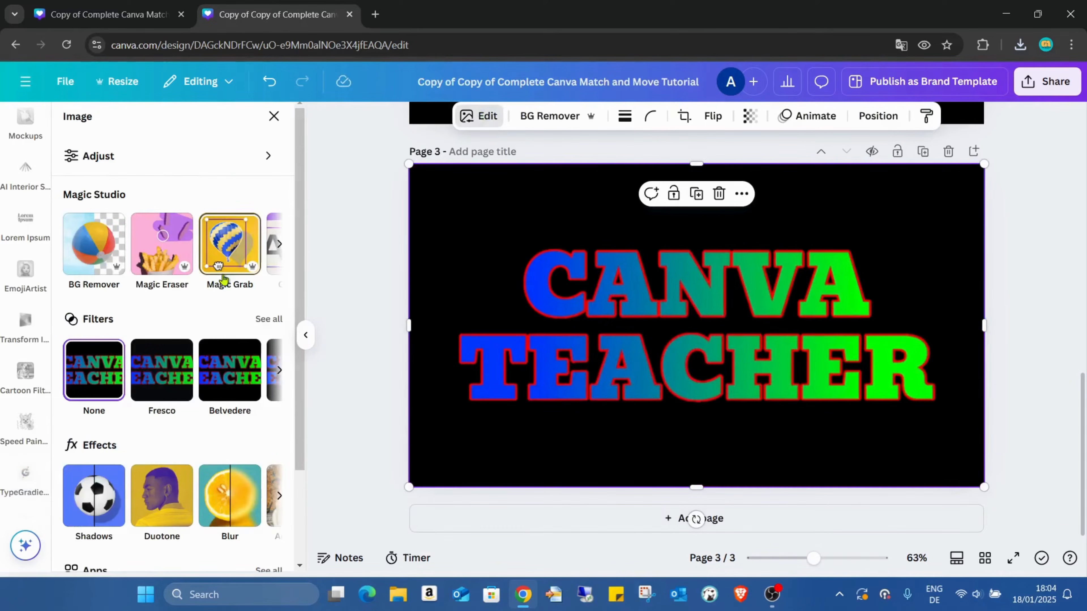
pyautogui.scroll(-2, 115, 403)
pyautogui.click(115, 403)
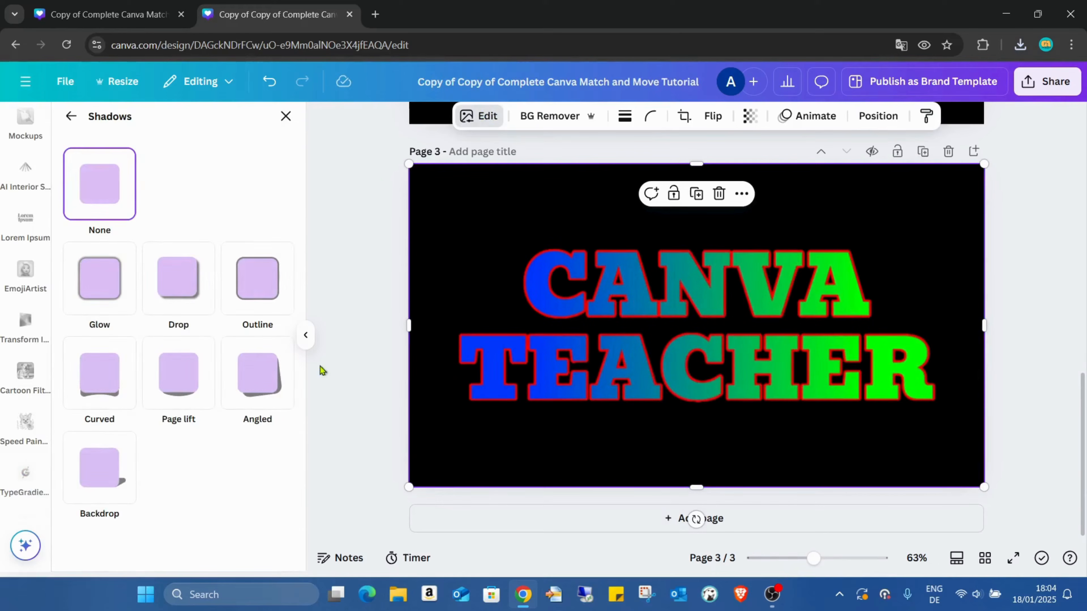
pyautogui.click(267, 291)
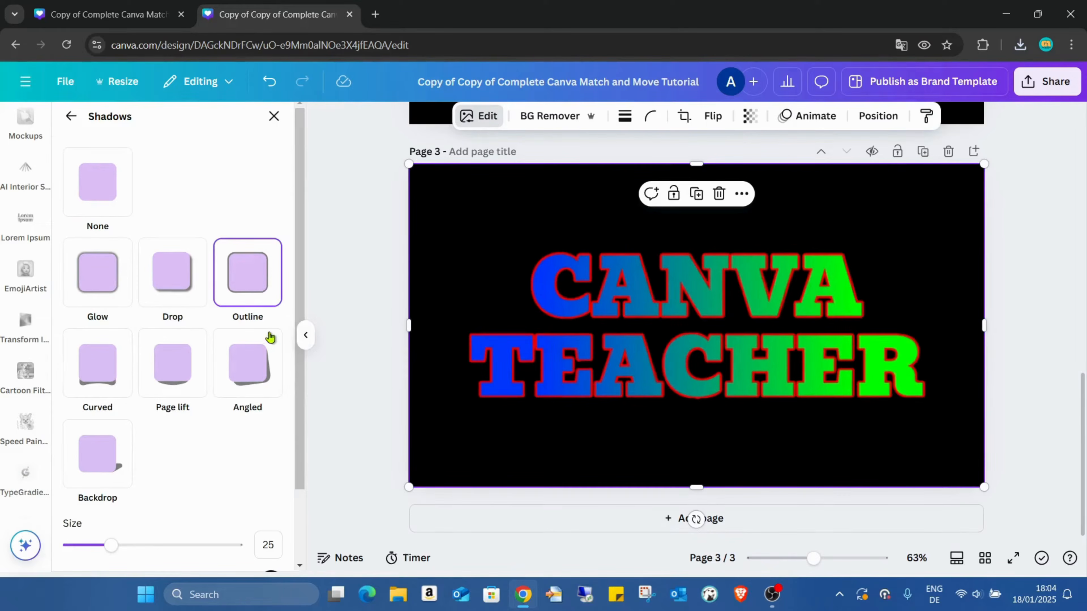
# Set the page 3 image's outline to white #FFFFFF at size 4 and remove the image's background
pyautogui.scroll(-2, 269, 338)
pyautogui.click(273, 496)
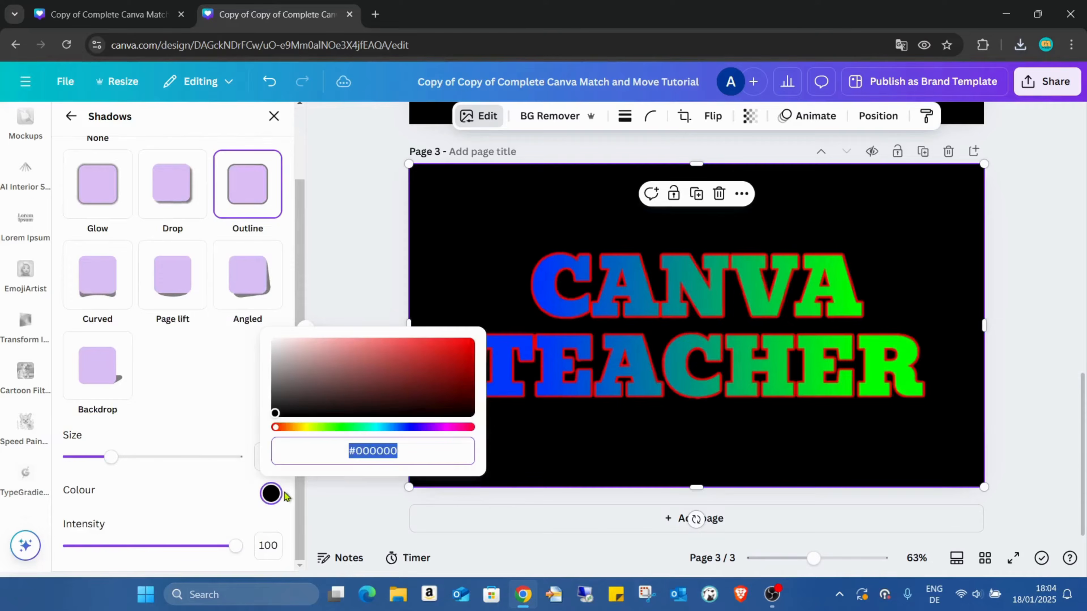
pyautogui.moveTo(276, 413); pyautogui.dragTo(261, 318)
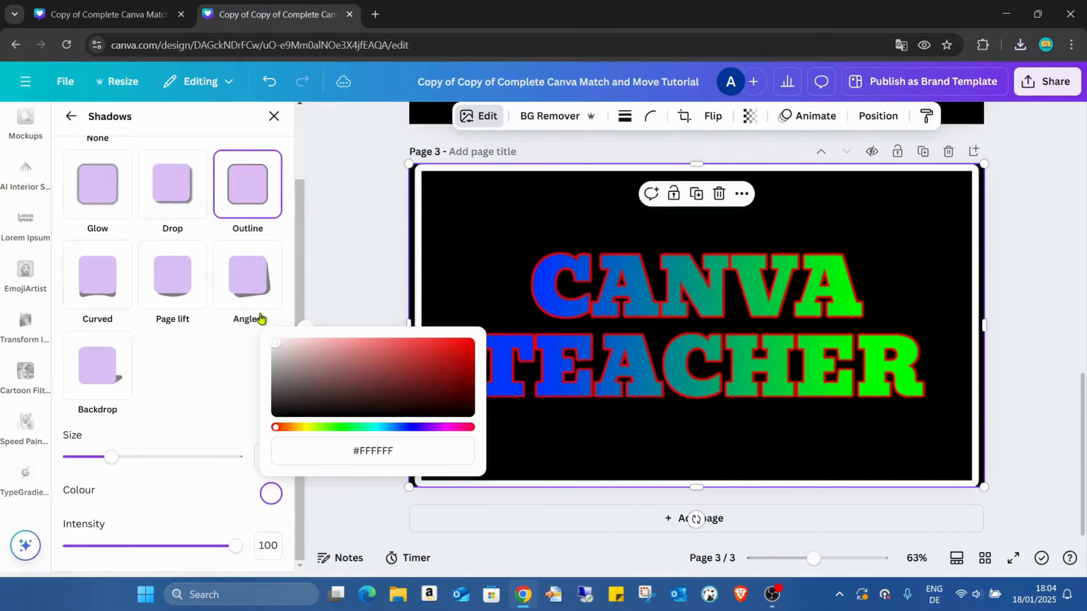
pyautogui.moveTo(111, 457); pyautogui.dragTo(77, 458)
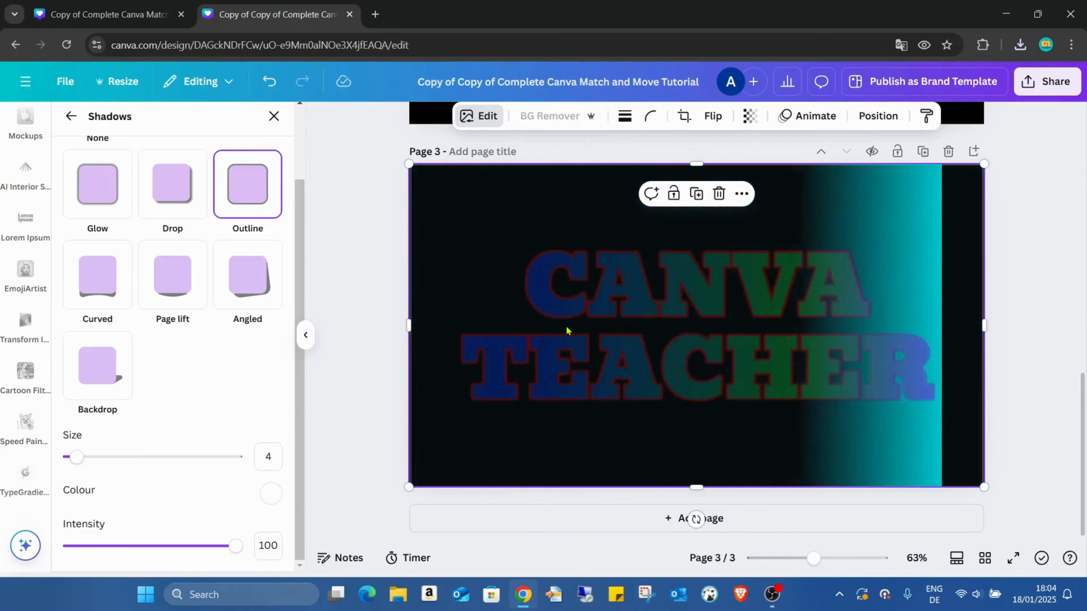
pyautogui.click(274, 115)
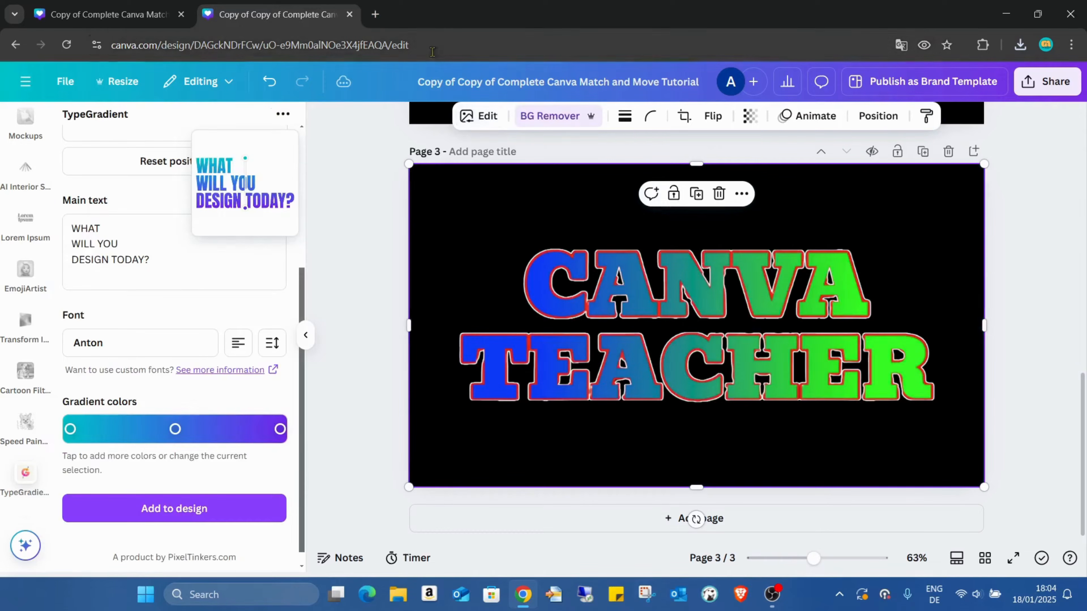
# Increase the white outline's size to 8 and show page 3 in full screen
pyautogui.click(475, 115)
pyautogui.scroll(-3, 204, 359)
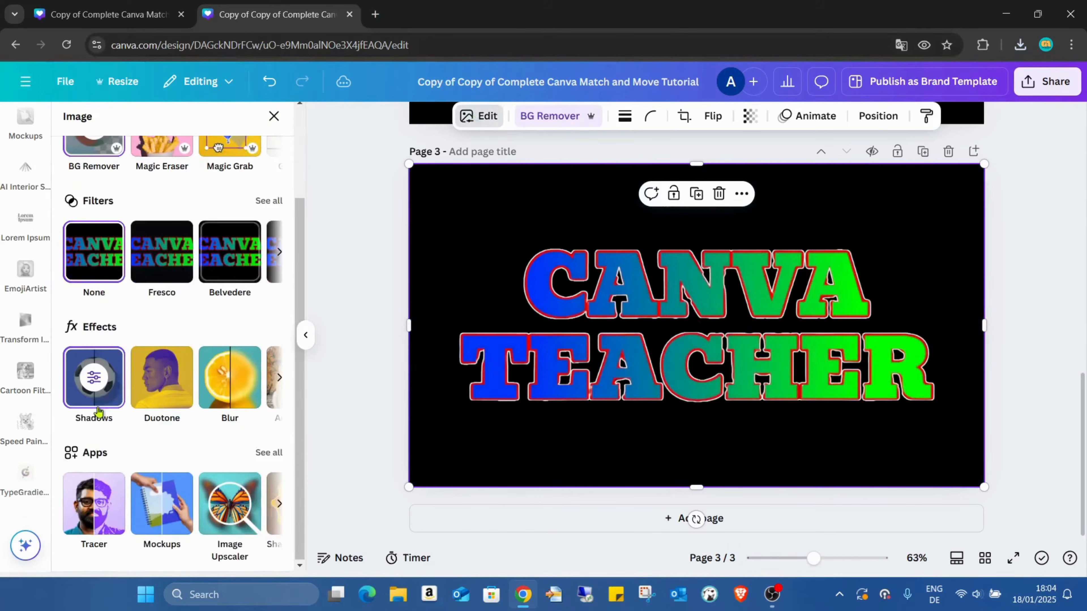
pyautogui.click(99, 379)
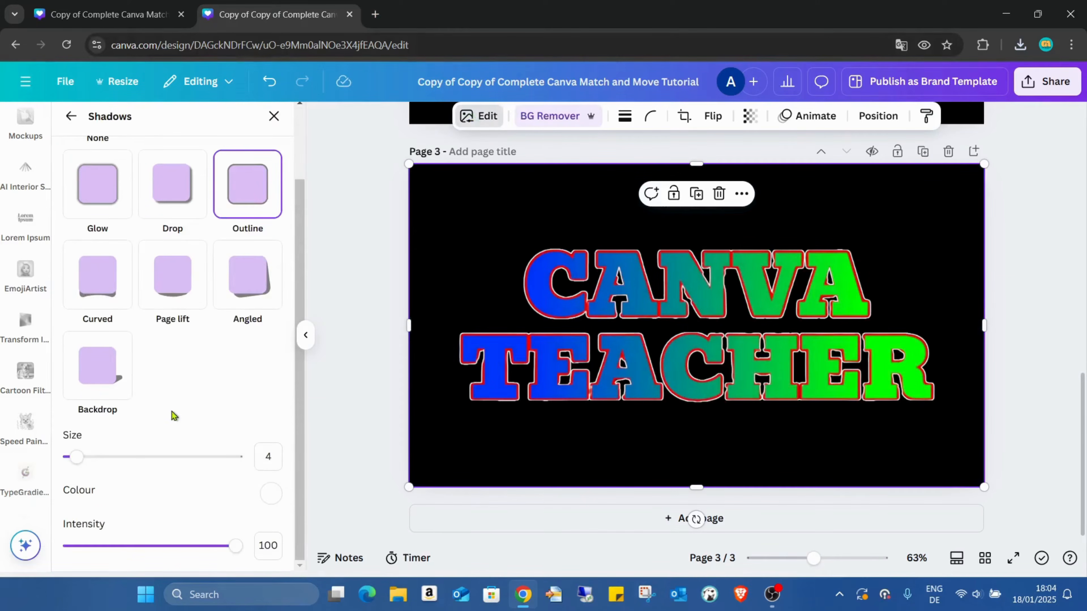
pyautogui.moveTo(77, 456)
pyautogui.mouseDown()
pyautogui.moveTo(102, 466)
pyautogui.moveTo(77, 461)
pyautogui.moveTo(84, 468)
pyautogui.mouseUp()
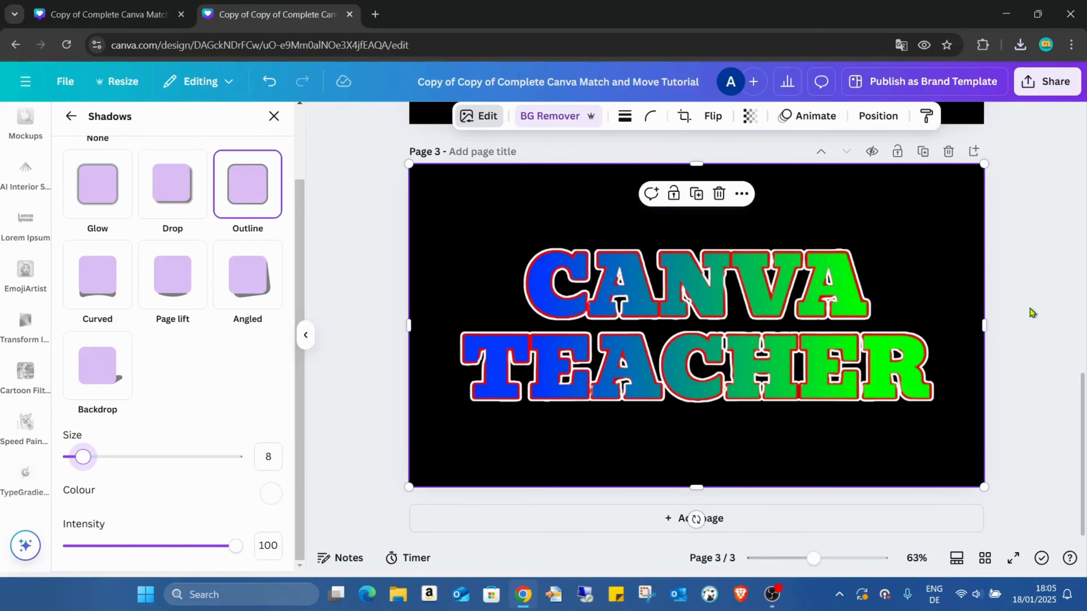
pyautogui.click(1013, 558)
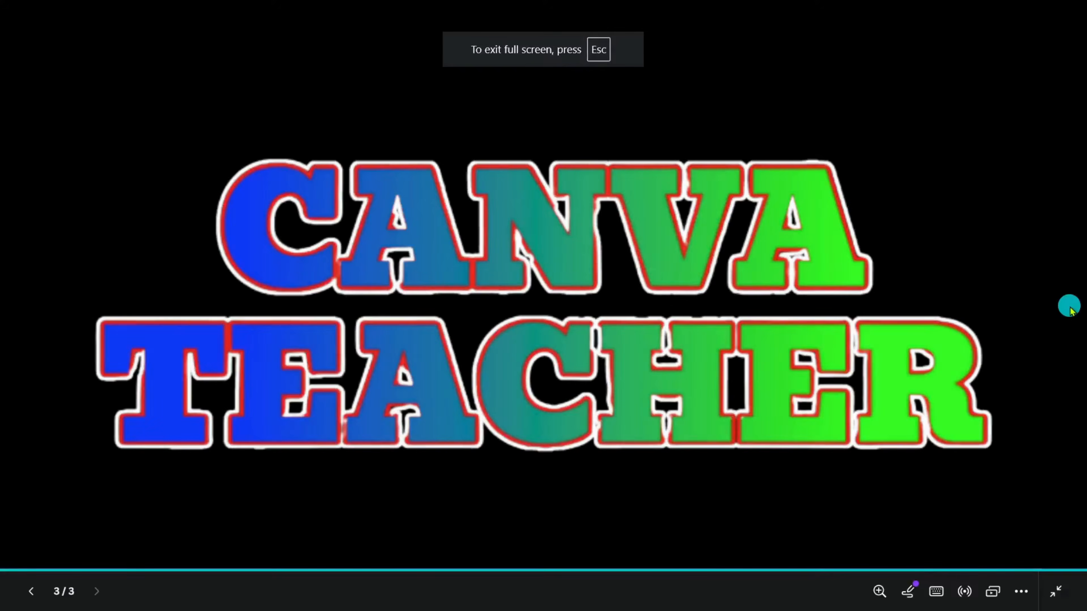